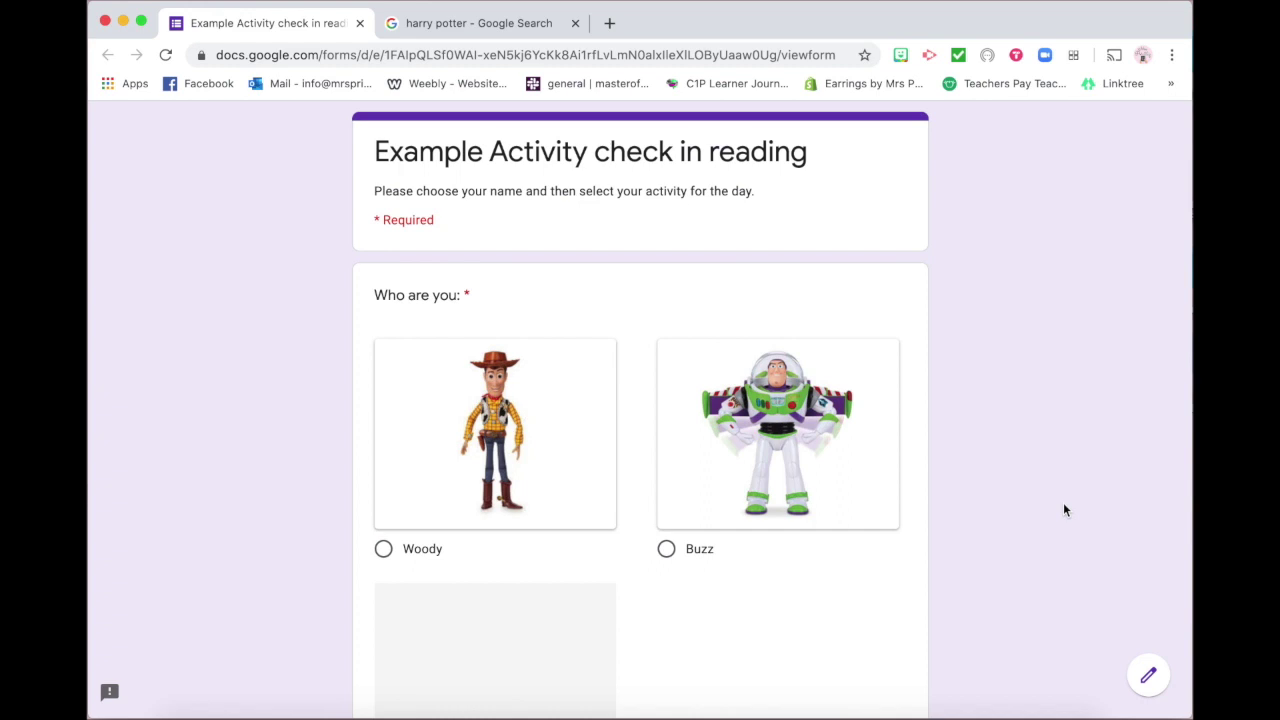
Submit a test check-in as Woody choosing Reading with Mrs P
scroll(1064, 510, down, 2)
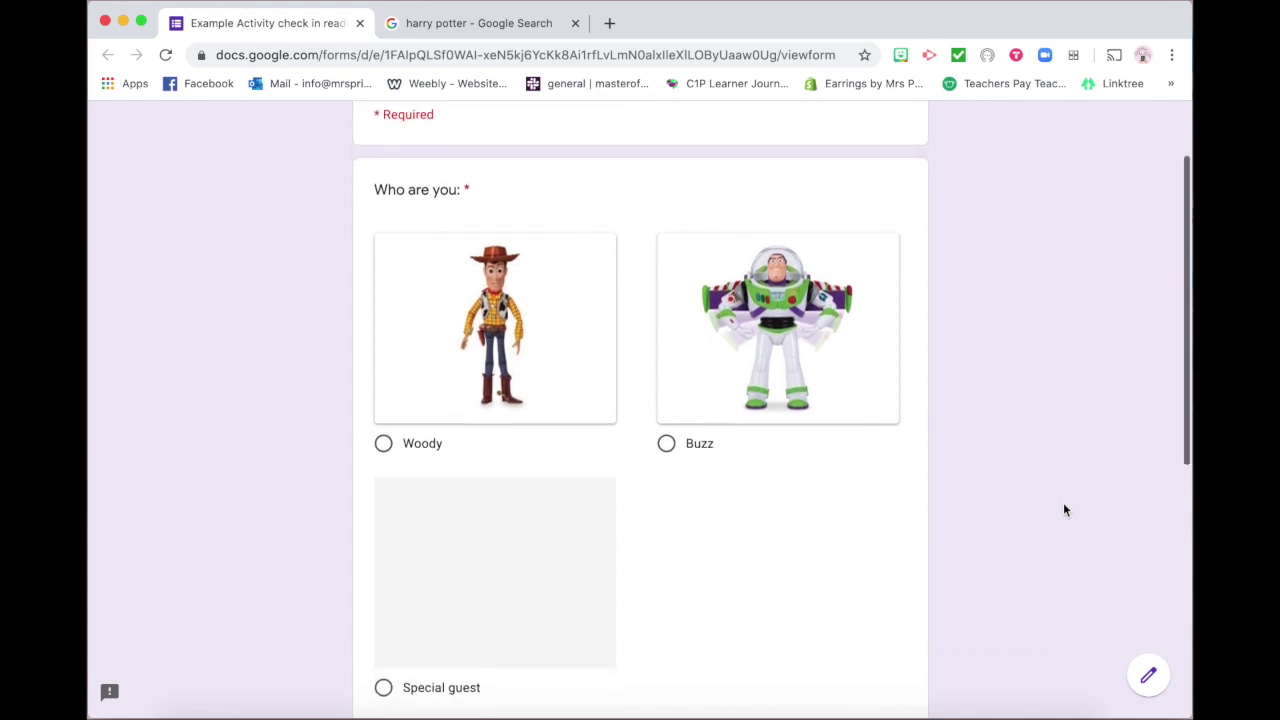
scroll(1063, 510, up, 1)
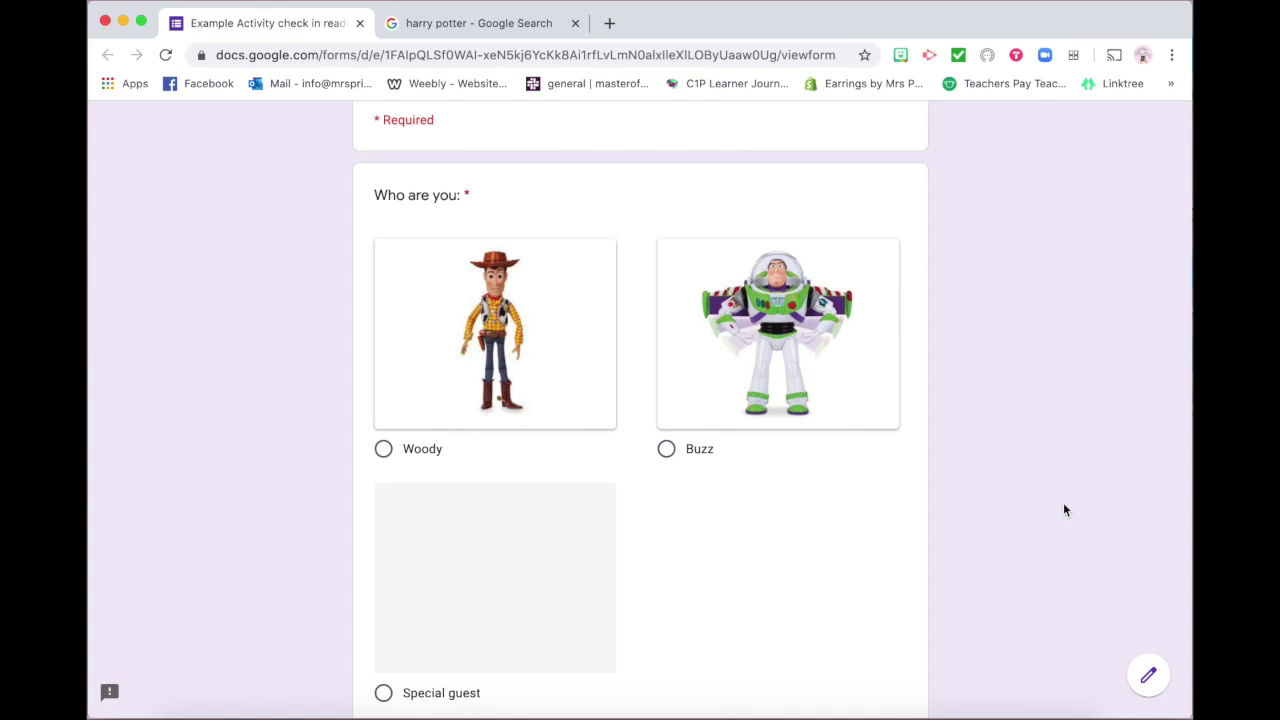
scroll(1064, 508, up, 2)
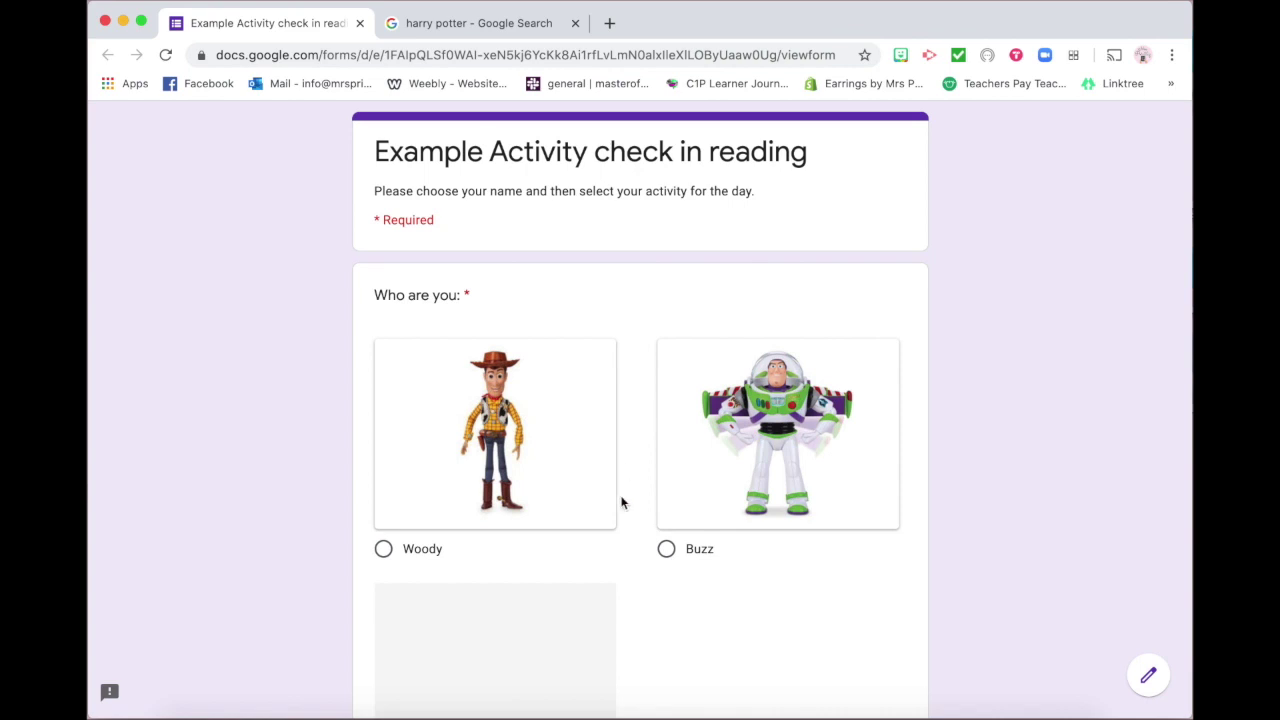
scroll(631, 560, down, 2)
scroll(631, 560, up, 1)
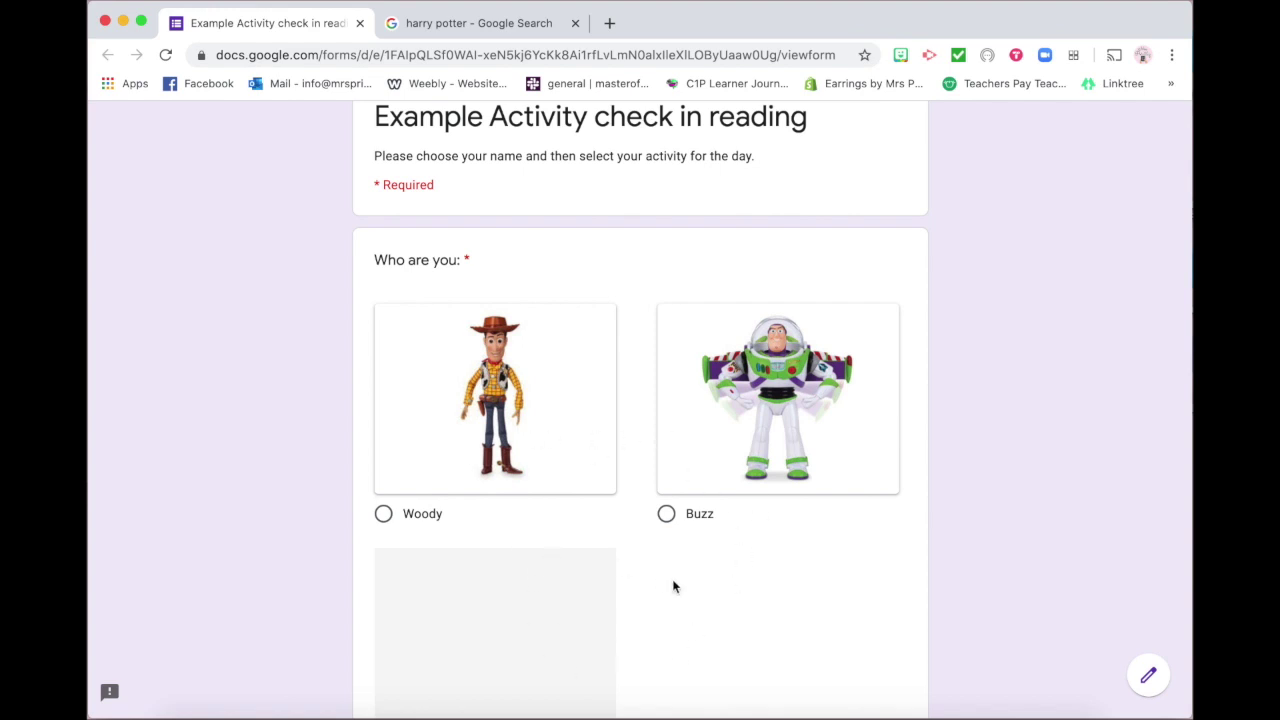
scroll(673, 587, down, 3)
scroll(673, 587, up, 1)
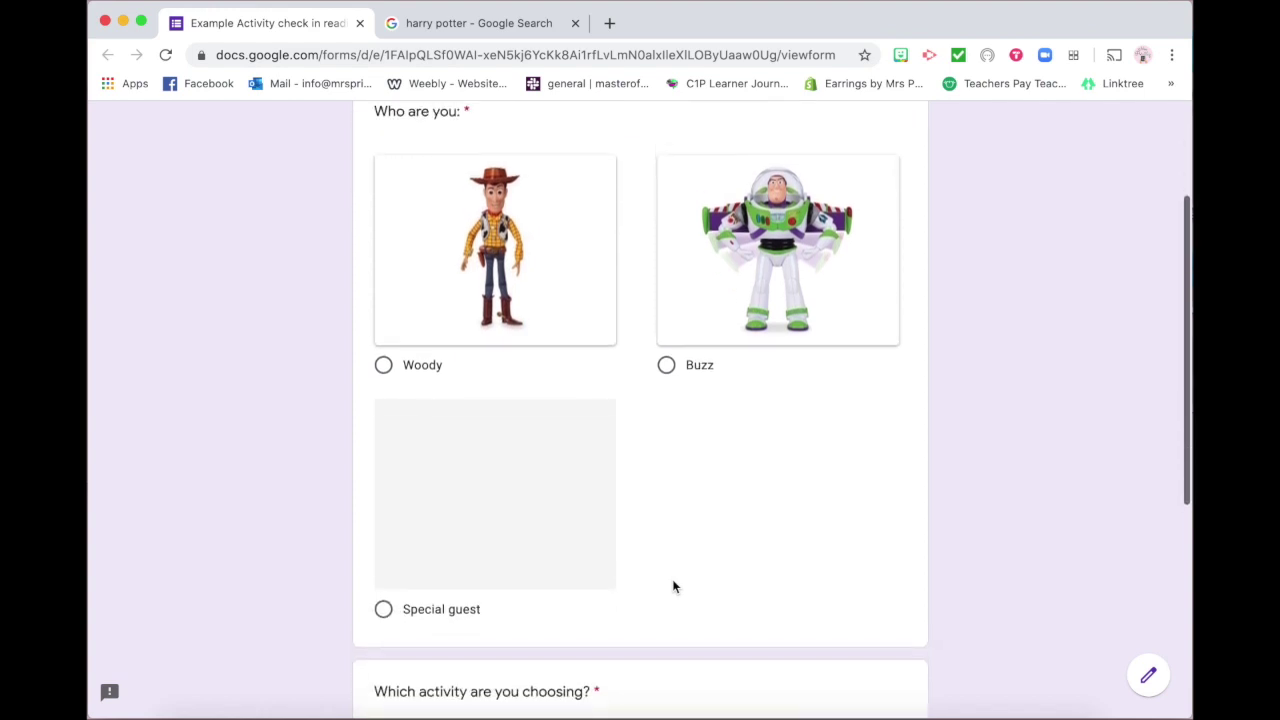
scroll(673, 587, down, 5)
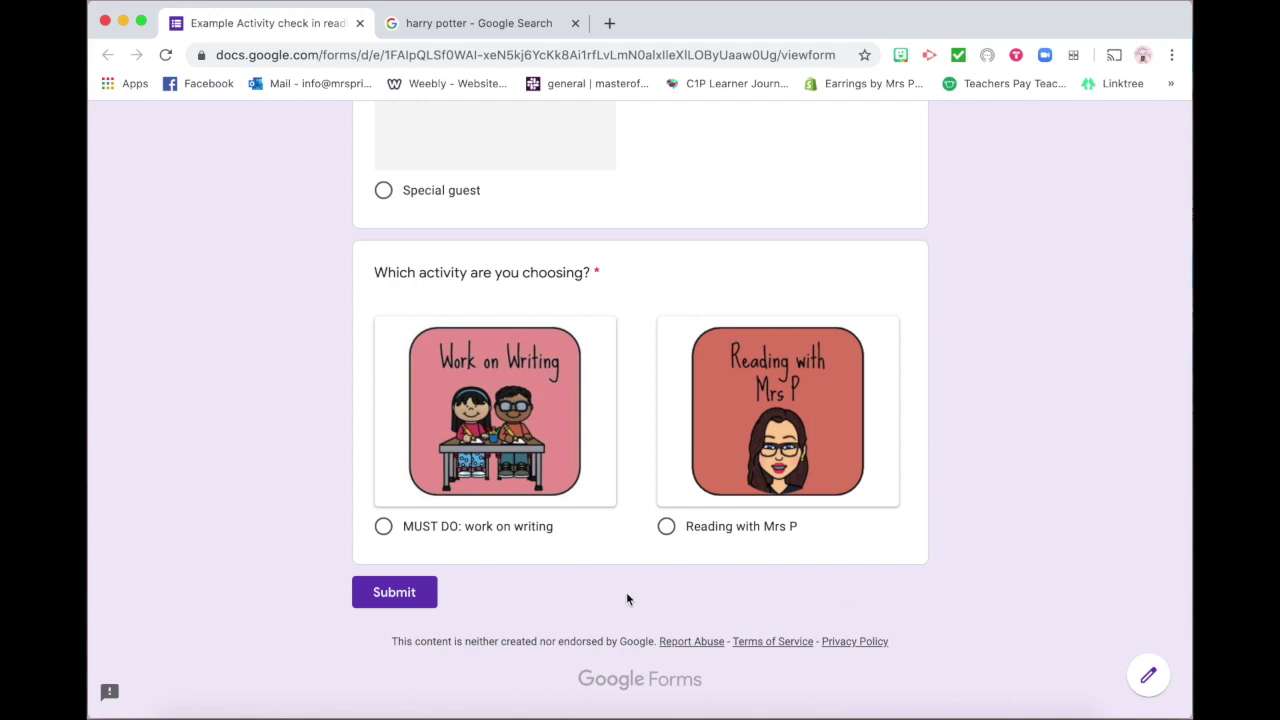
scroll(657, 425, up, 10)
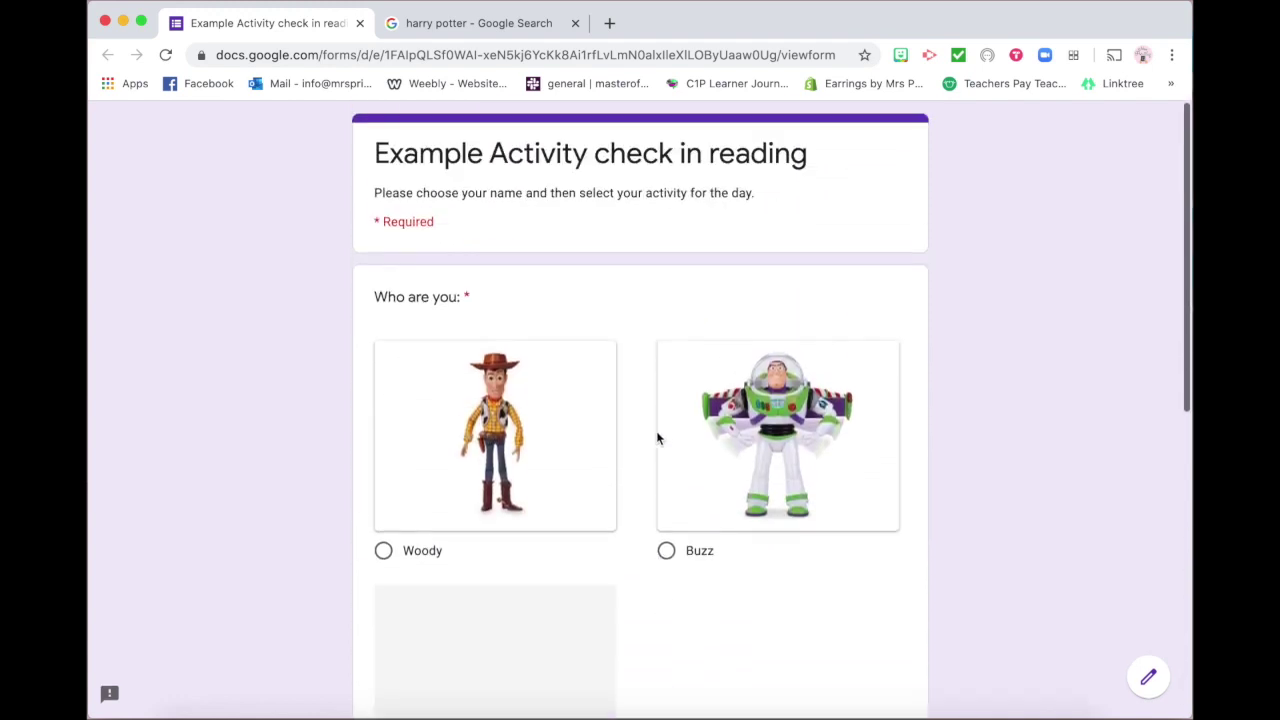
scroll(632, 445, down, 2)
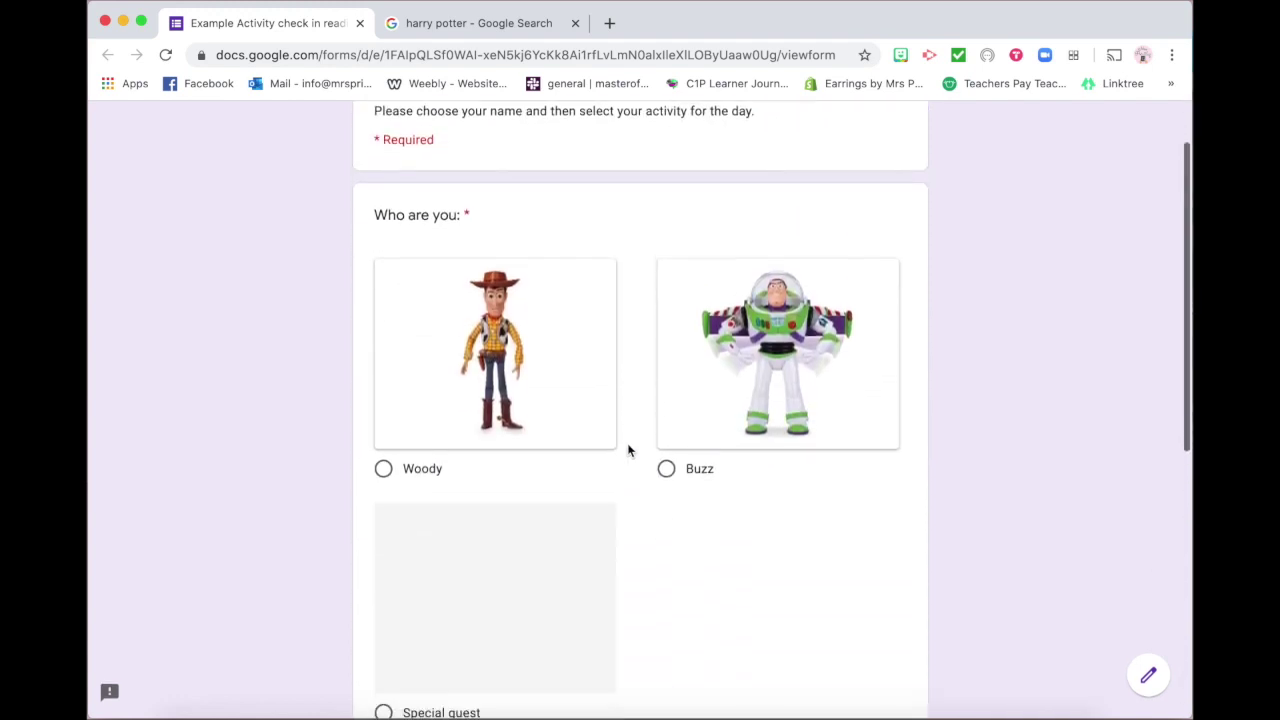
click(494, 413)
scroll(677, 574, down, 5)
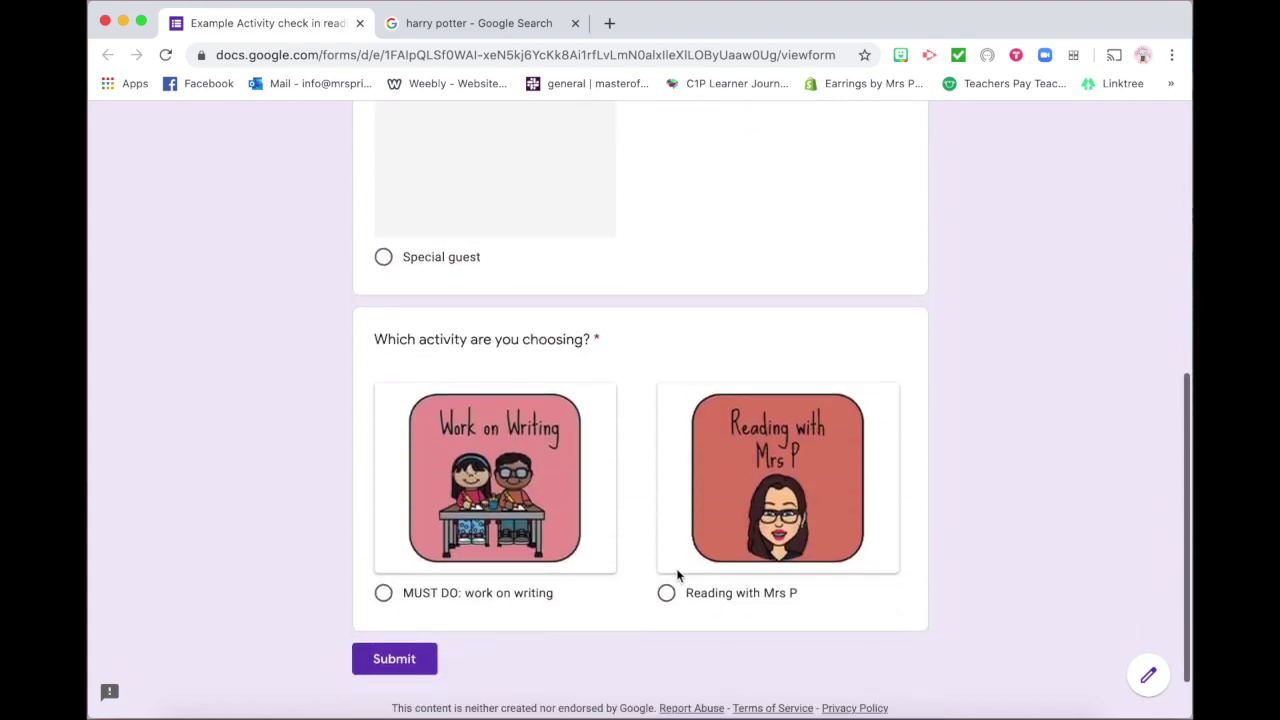
click(698, 491)
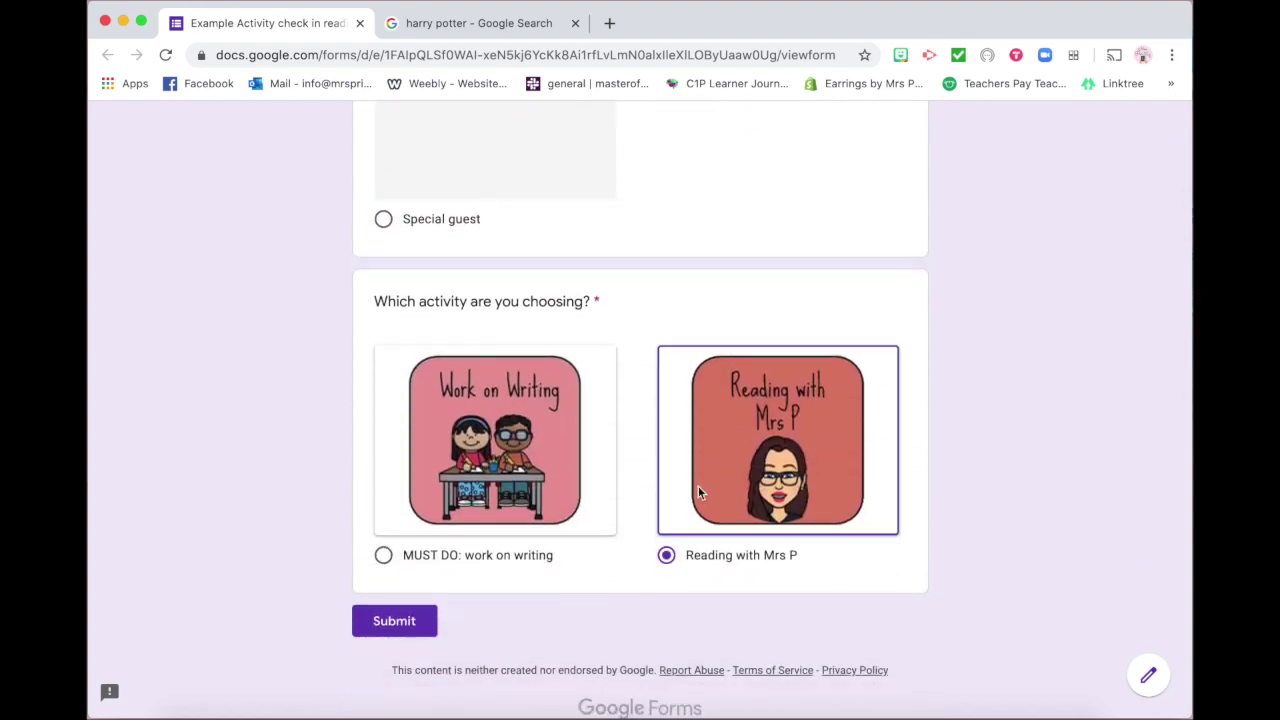
click(416, 614)
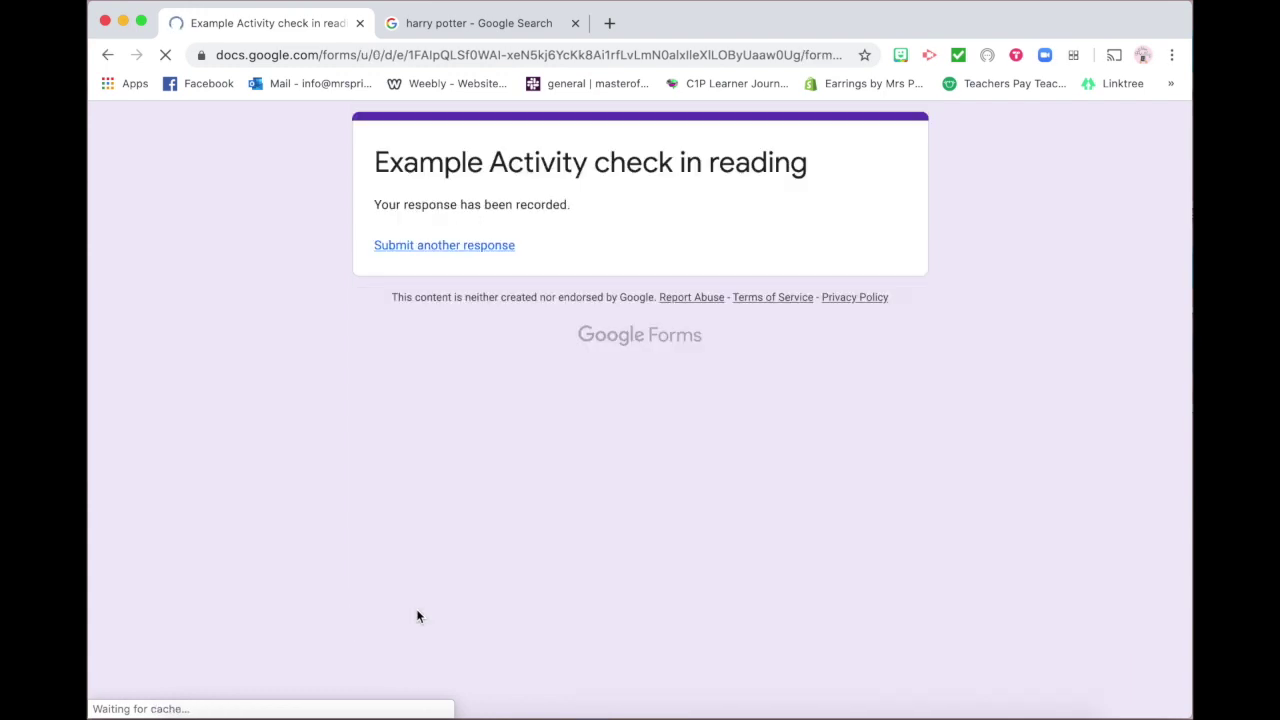
Submit a second test check-in as Buzz choosing Reading with Mrs P
click(447, 250)
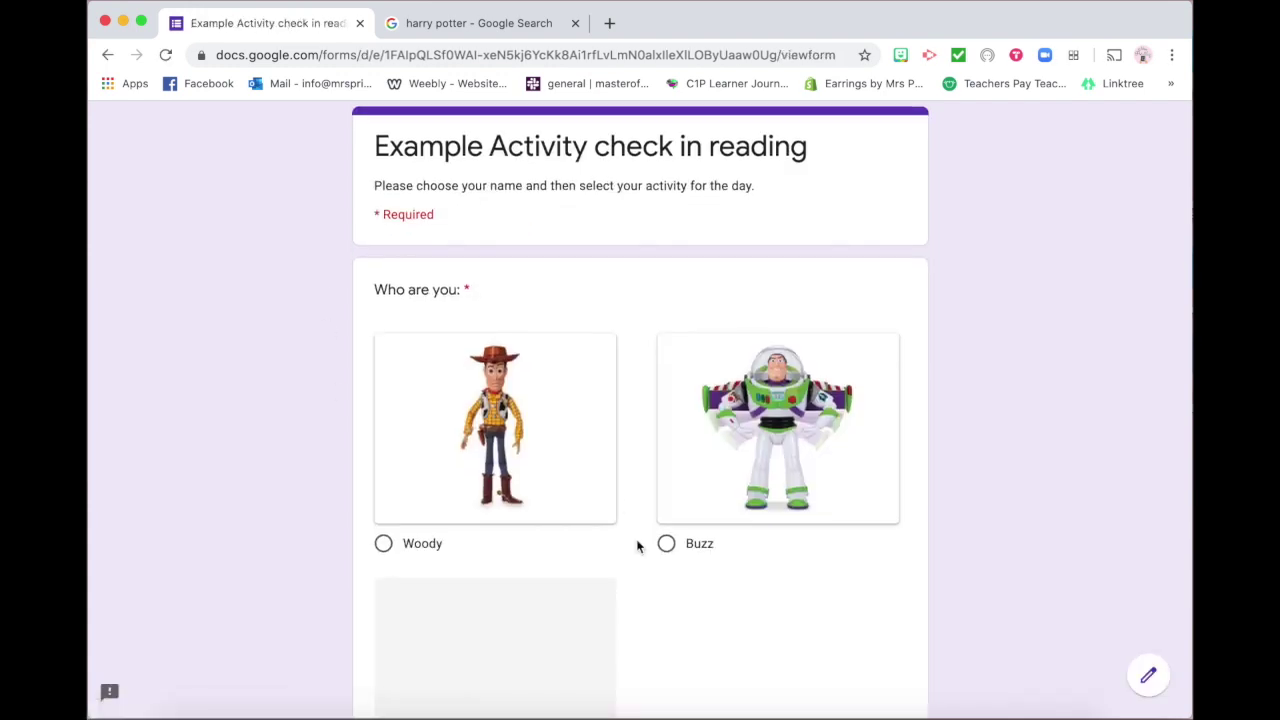
scroll(640, 534, down, 1)
click(666, 500)
scroll(626, 560, down, 4)
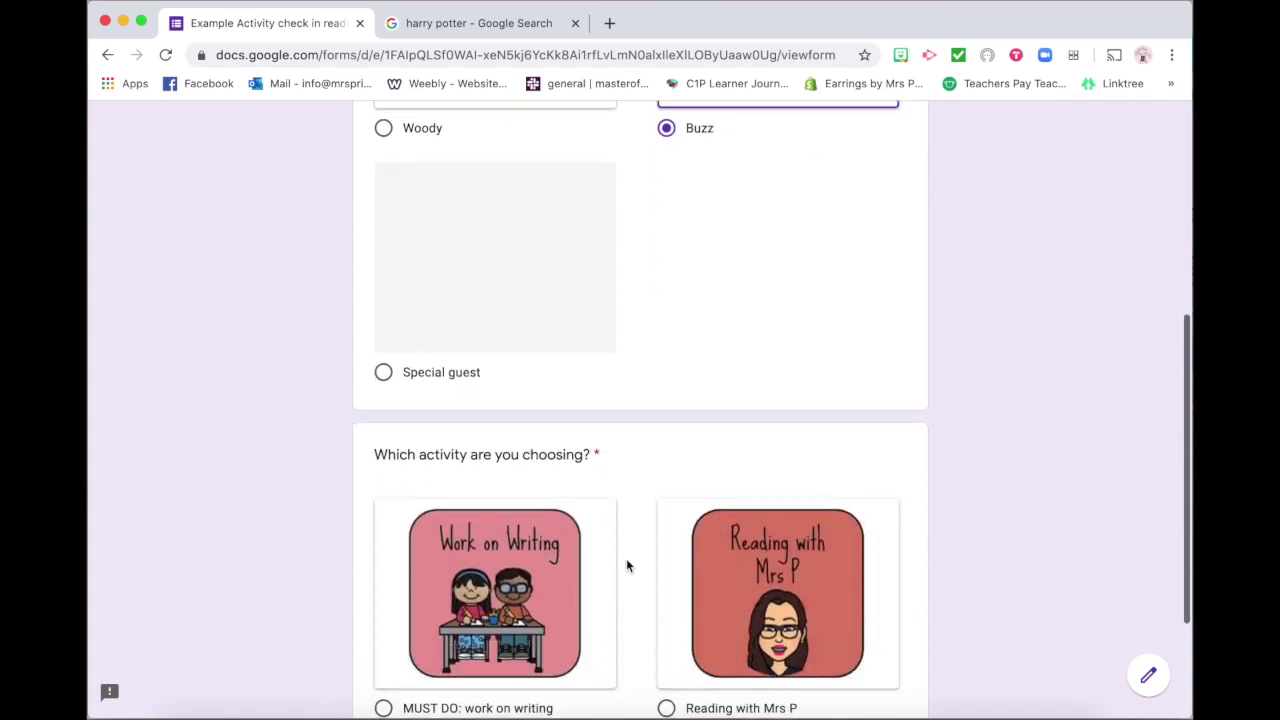
scroll(626, 566, down, 3)
click(736, 472)
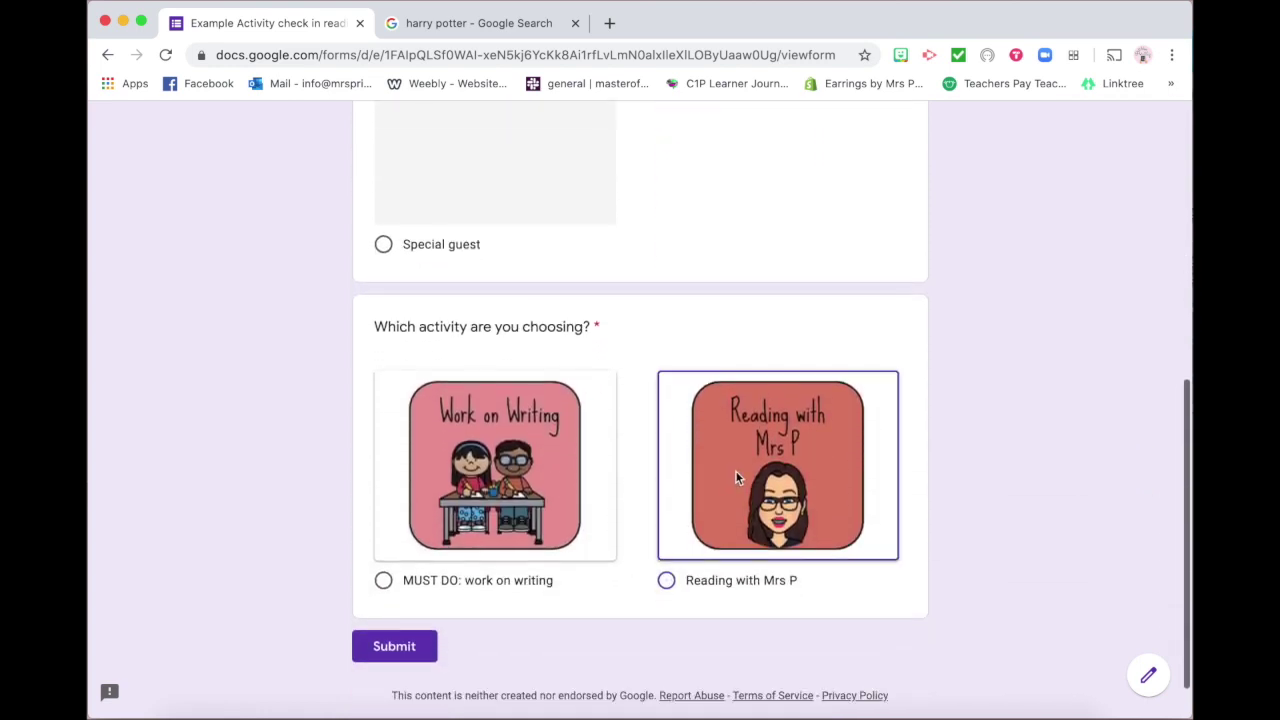
click(415, 648)
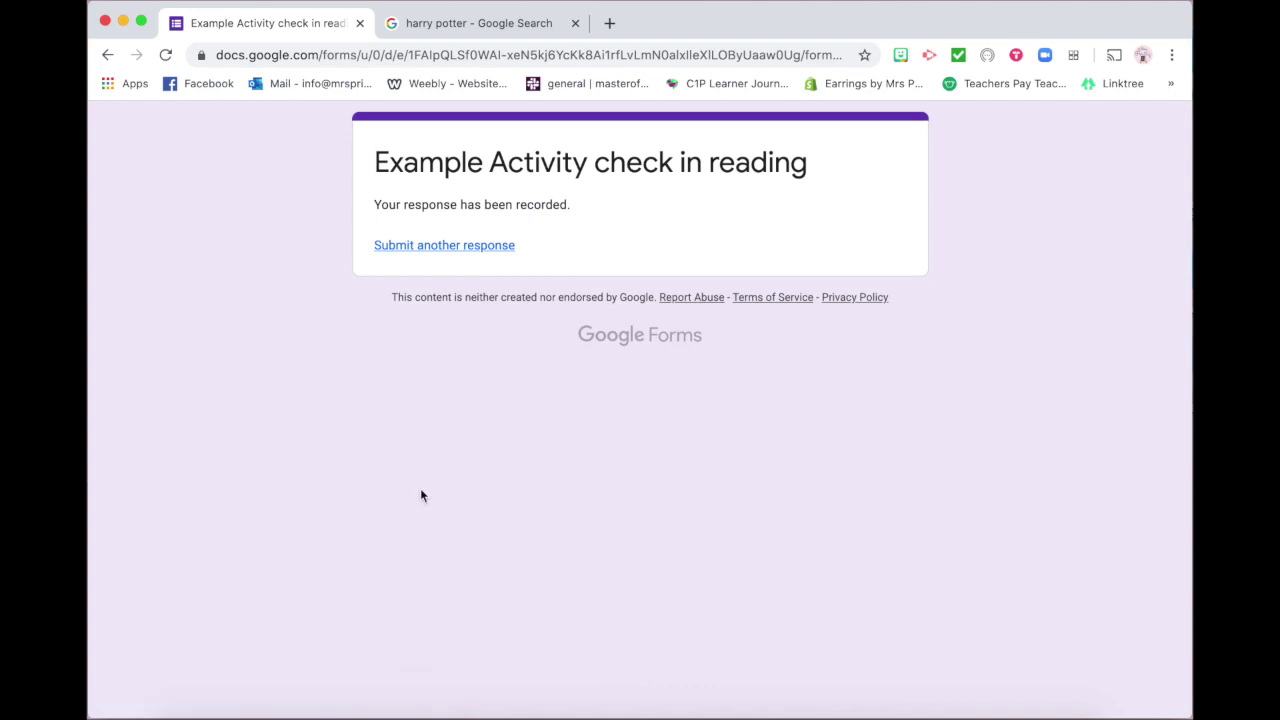
Load a fresh blank check-in form, look it over, and return to the editor showing 2 responses
click(488, 247)
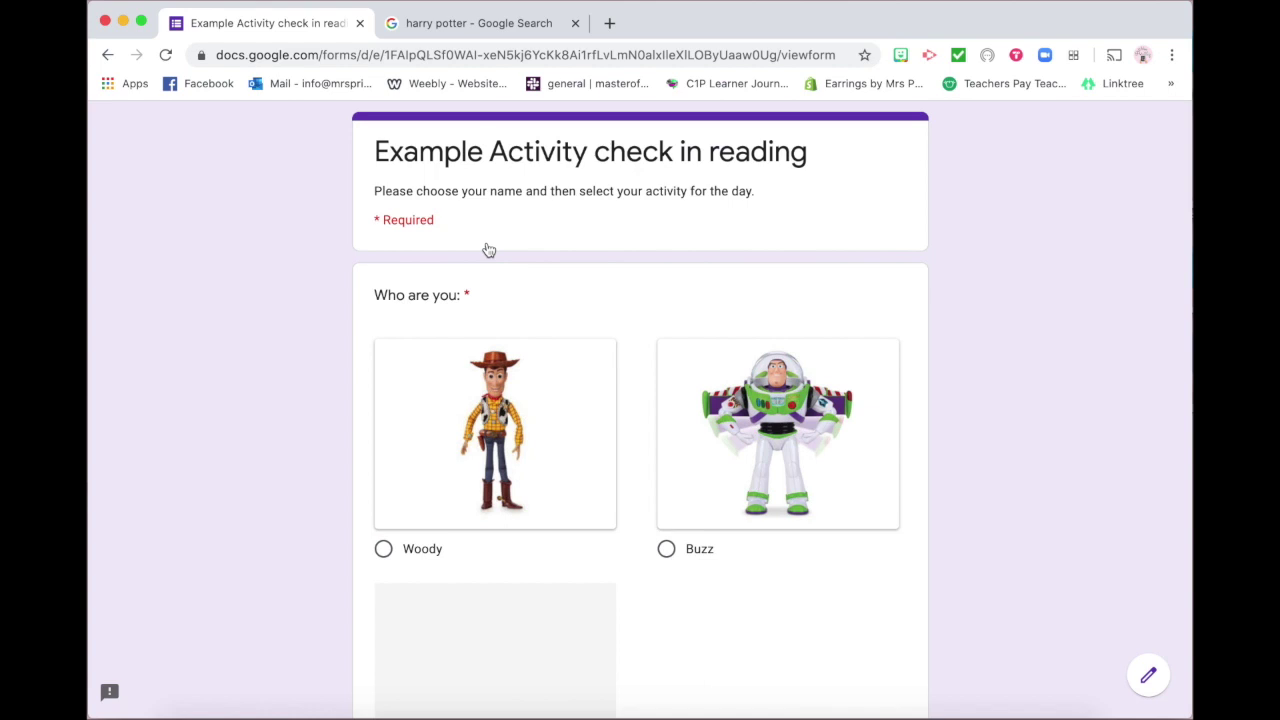
scroll(654, 597, down, 3)
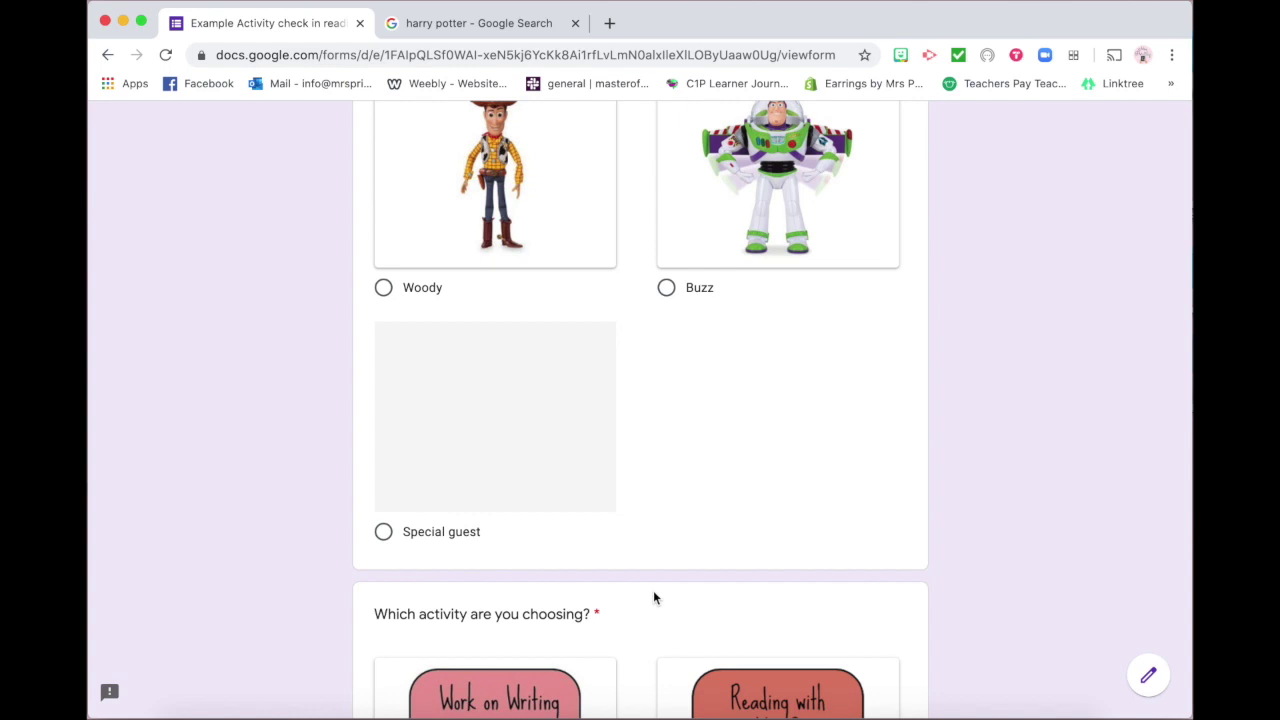
scroll(653, 597, down, 2)
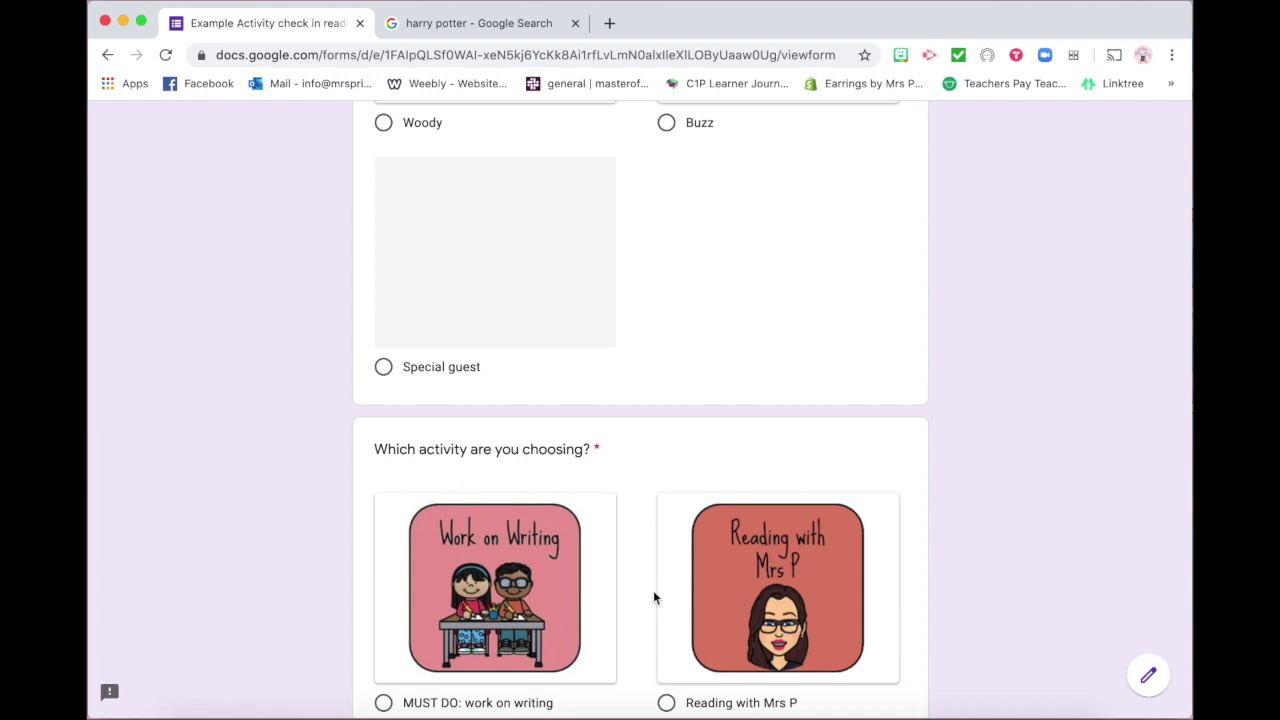
scroll(676, 438, up, 4)
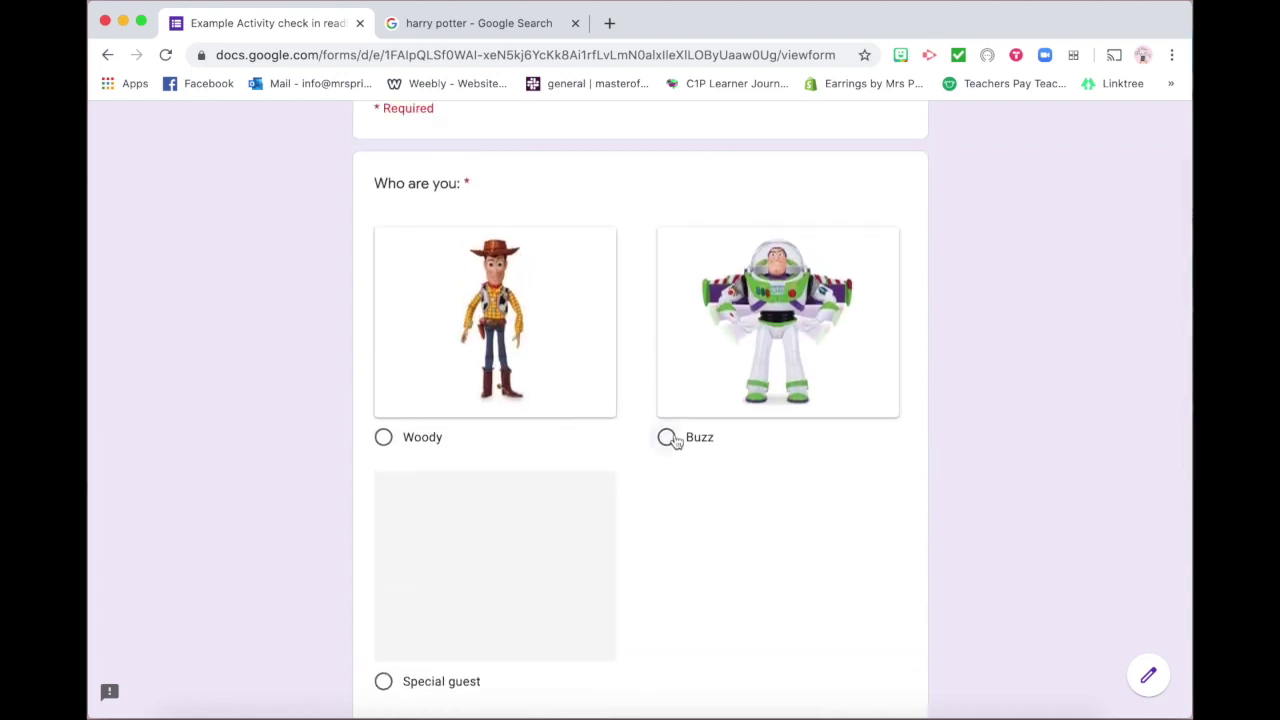
click(1146, 671)
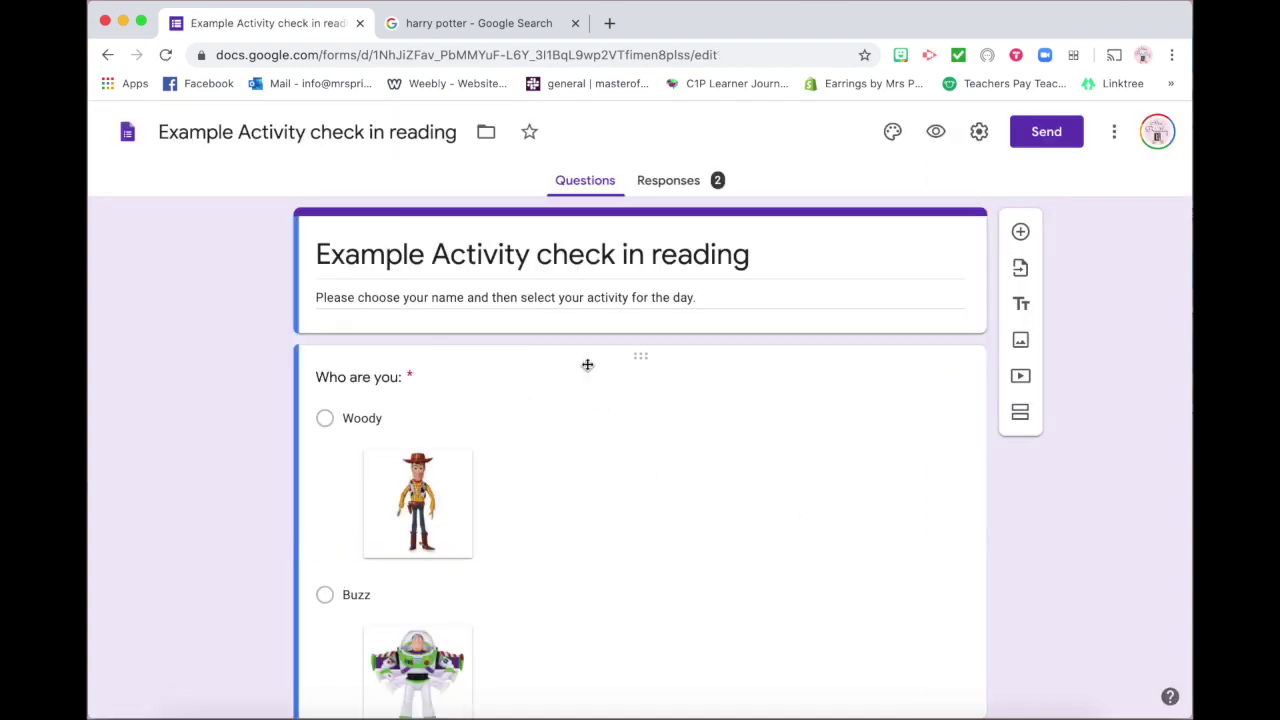
Select the Who are you: question and put its Buzz choice into editing
scroll(586, 365, down, 3)
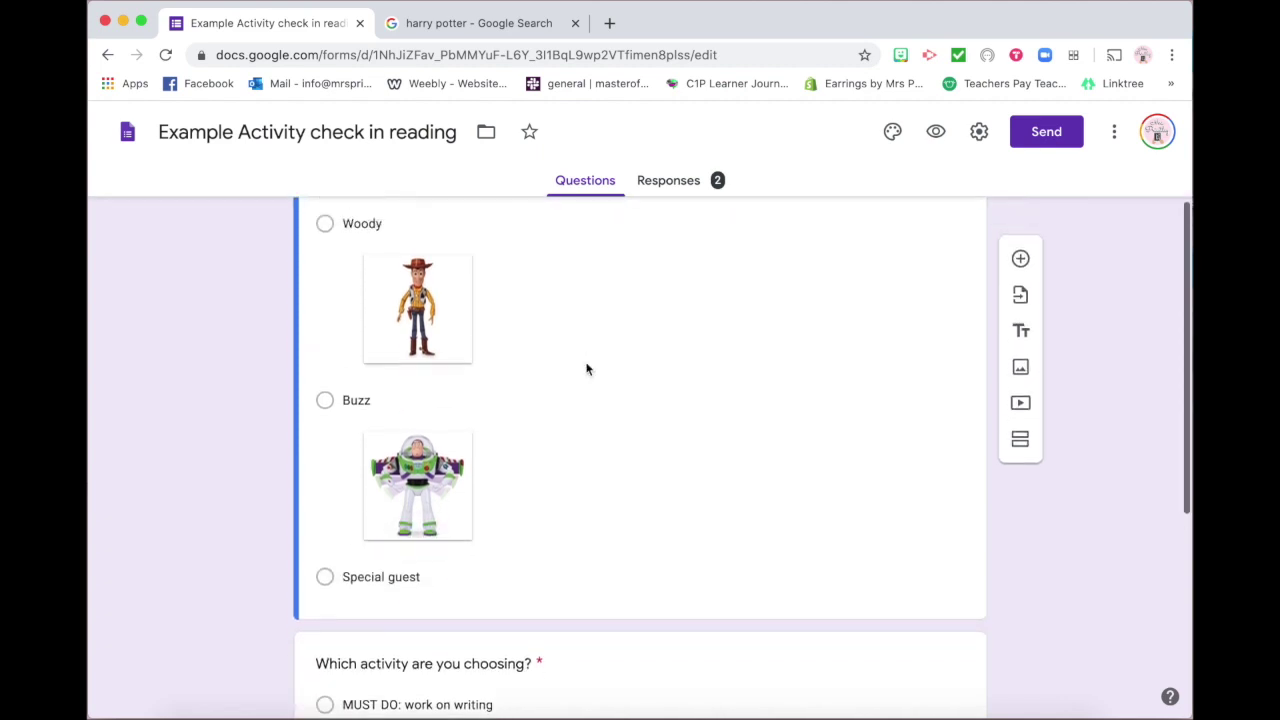
scroll(588, 366, up, 3)
click(557, 365)
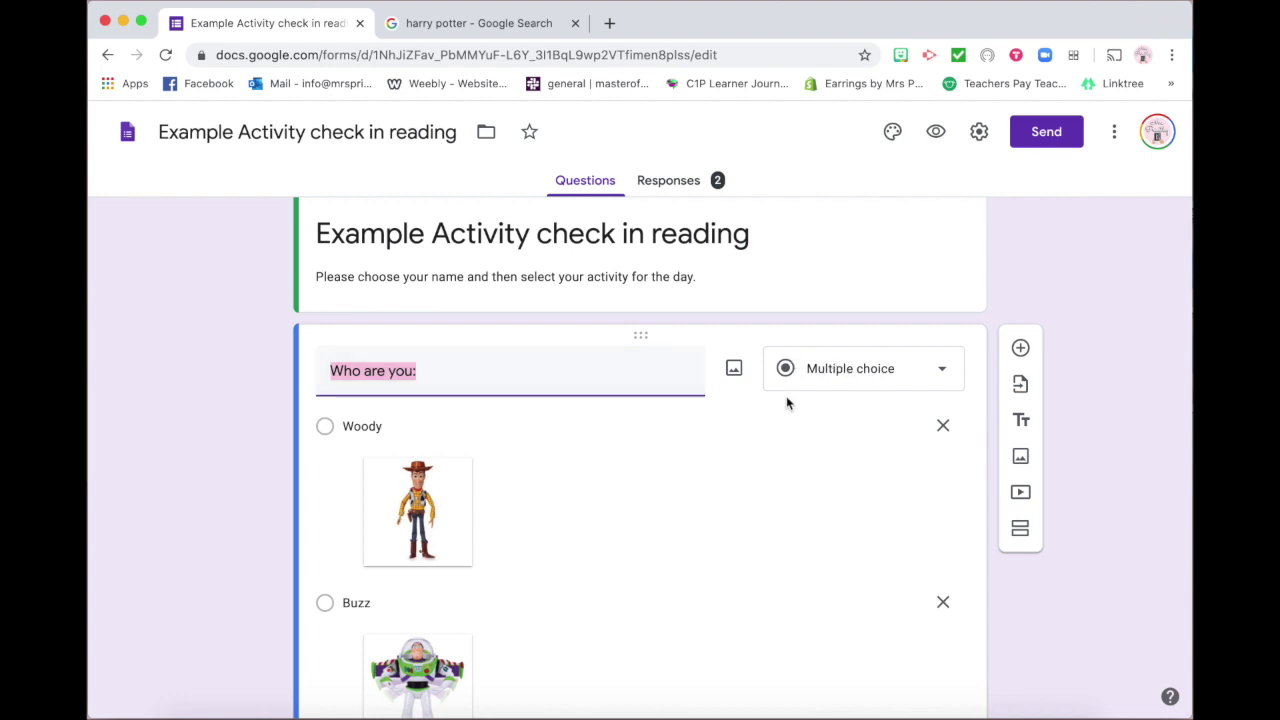
scroll(710, 455, down, 3)
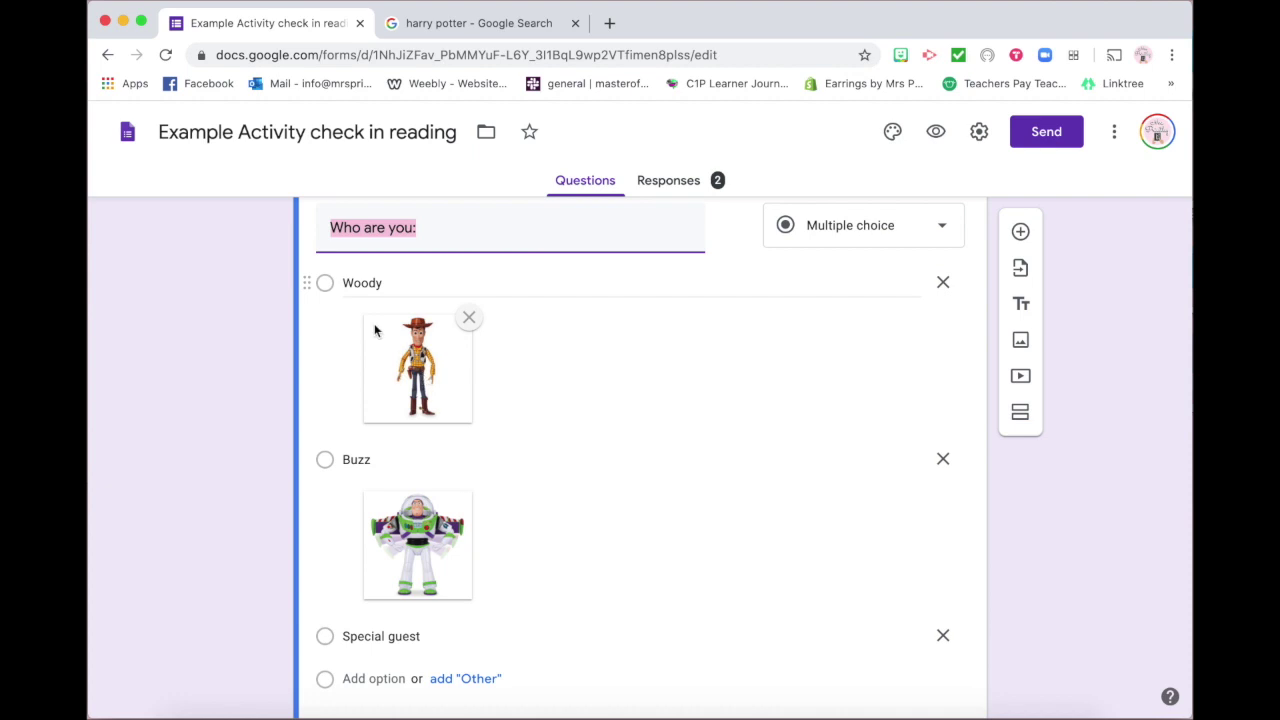
scroll(500, 320, down, 3)
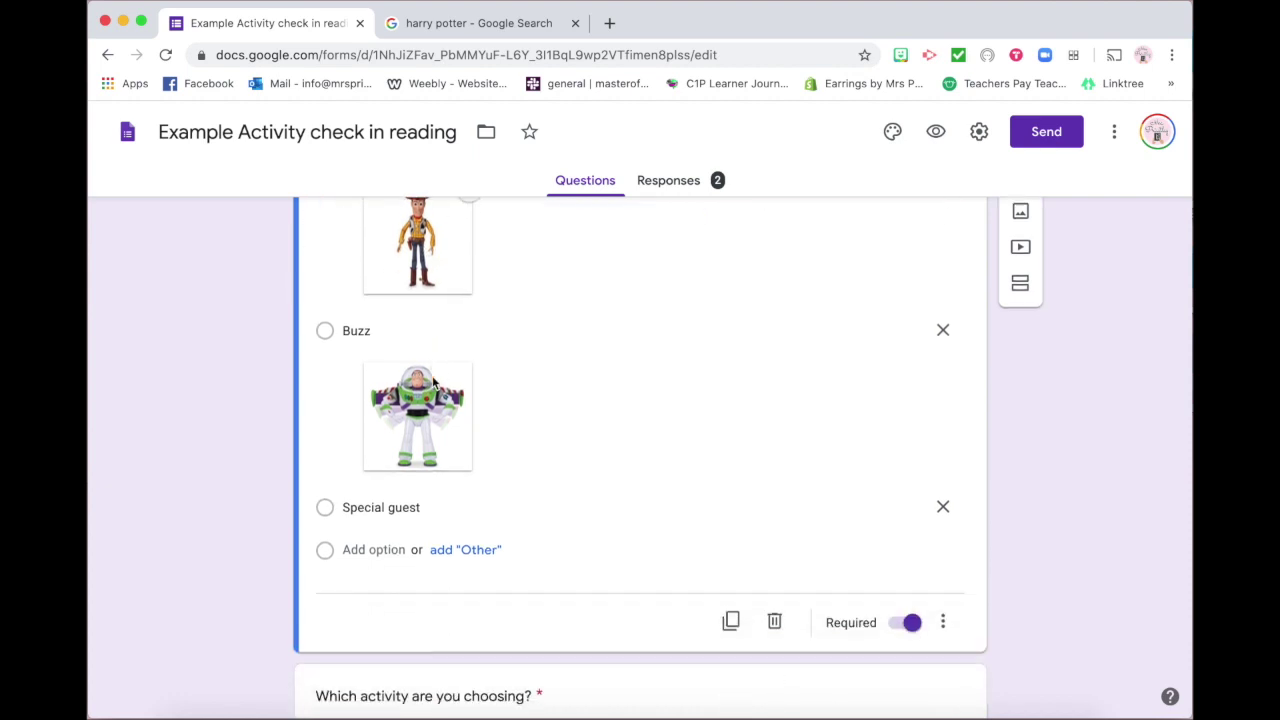
click(506, 330)
Add a 'Harry Potter' choice directly below Buzz
click(506, 330)
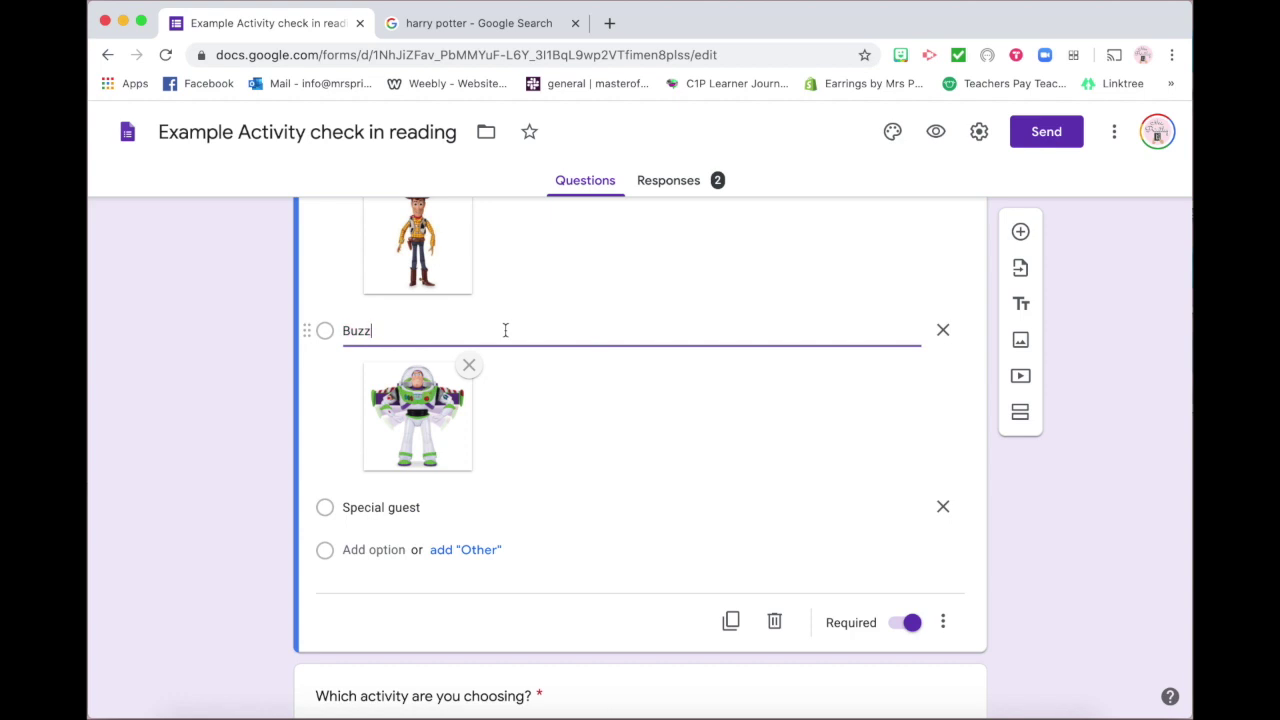
key(Return)
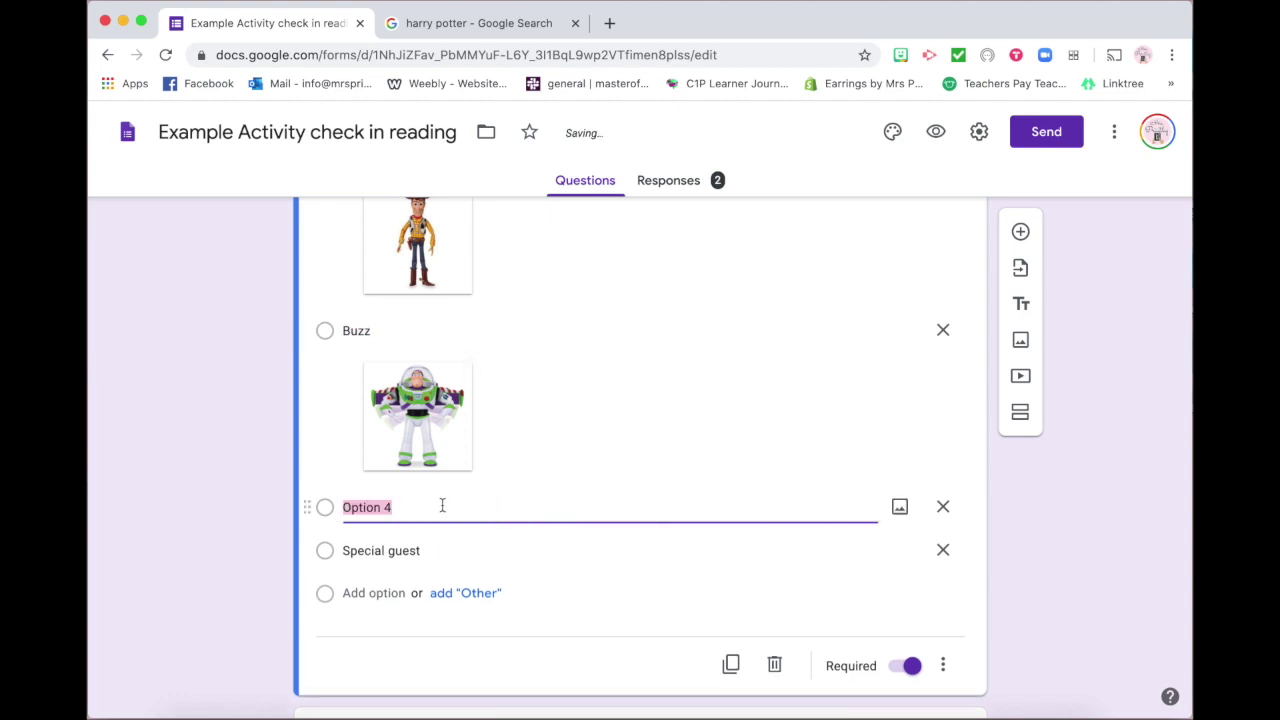
text(Harry Pott)
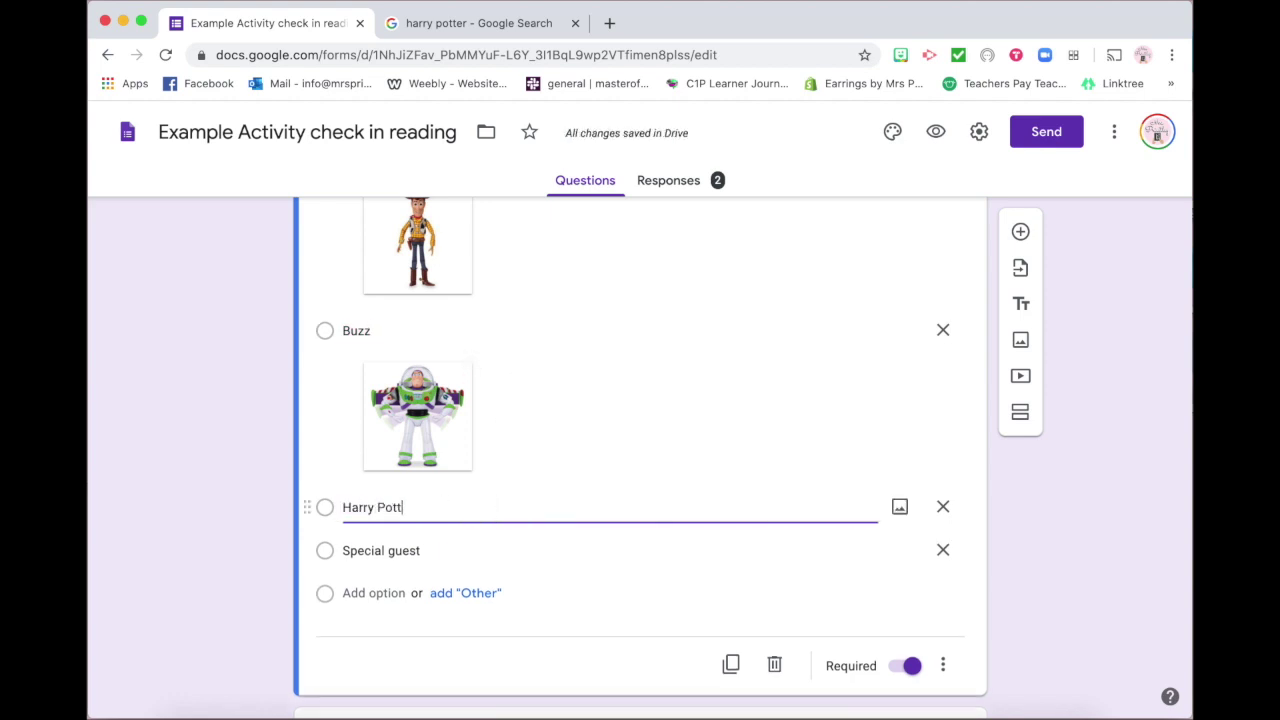
text(er)
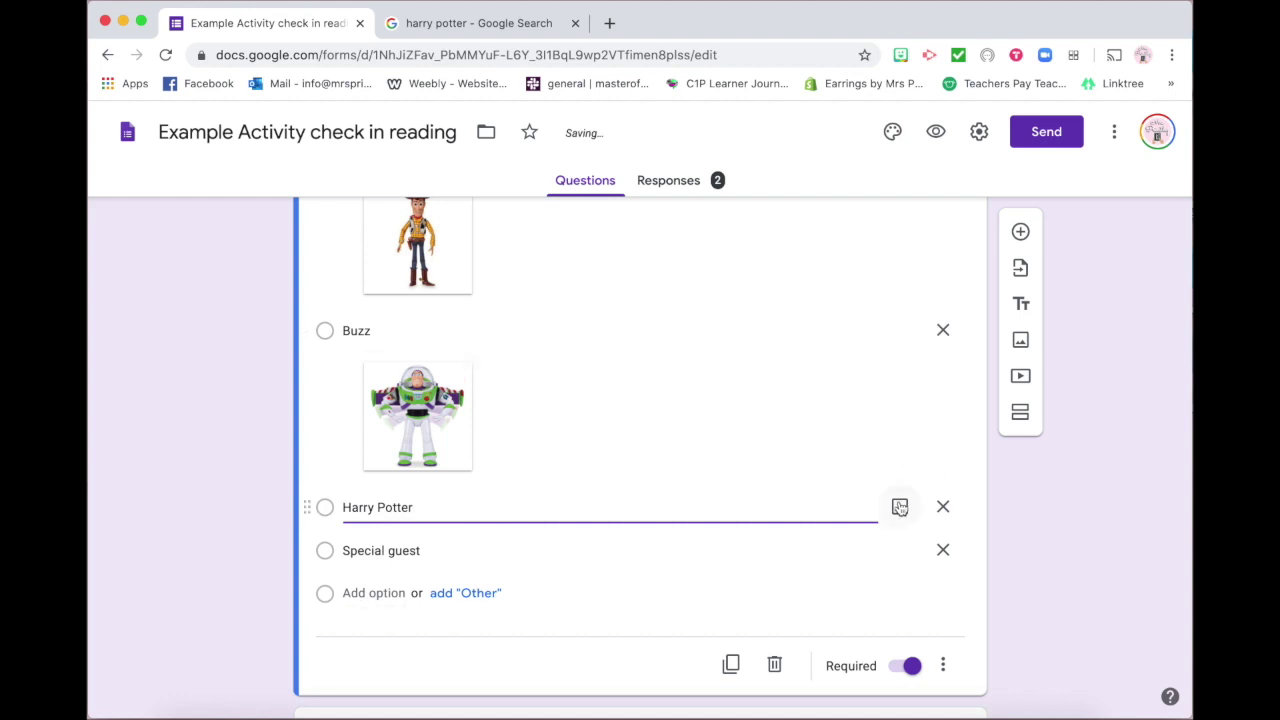
Save a Harry Potter wand picture from Google Images as download (5).jpeg
click(531, 20)
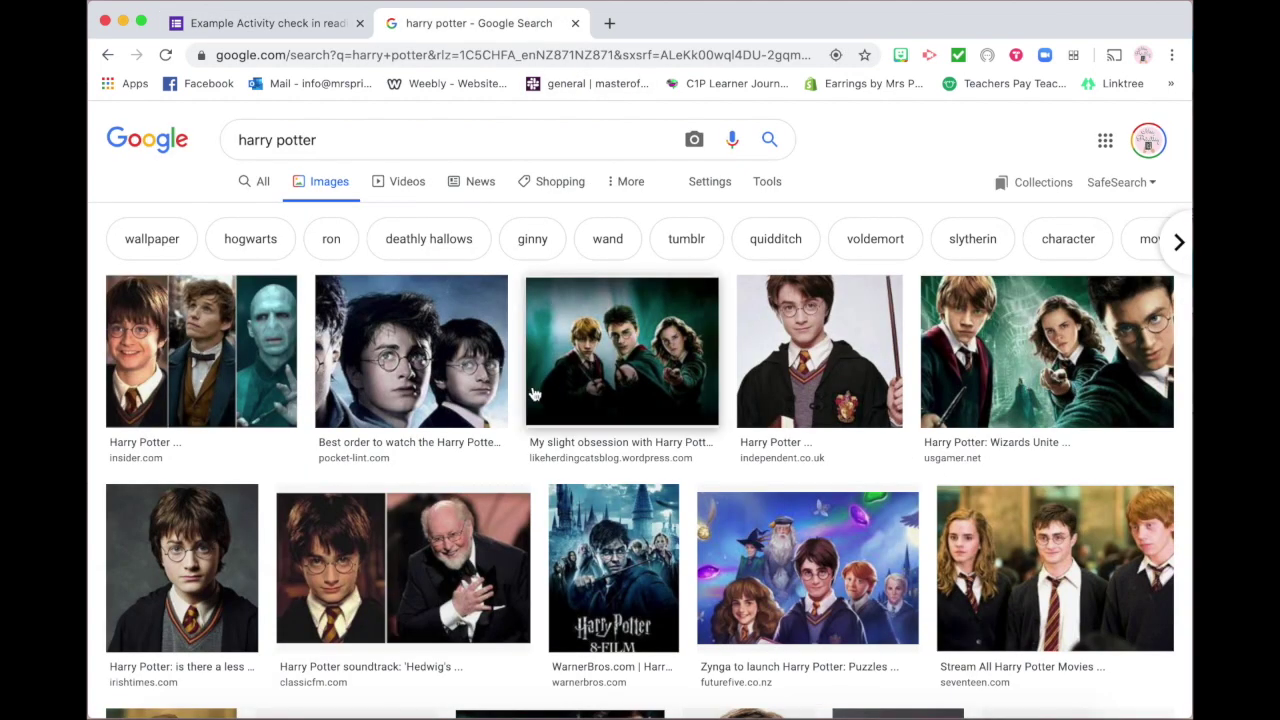
right_click(833, 326)
click(873, 356)
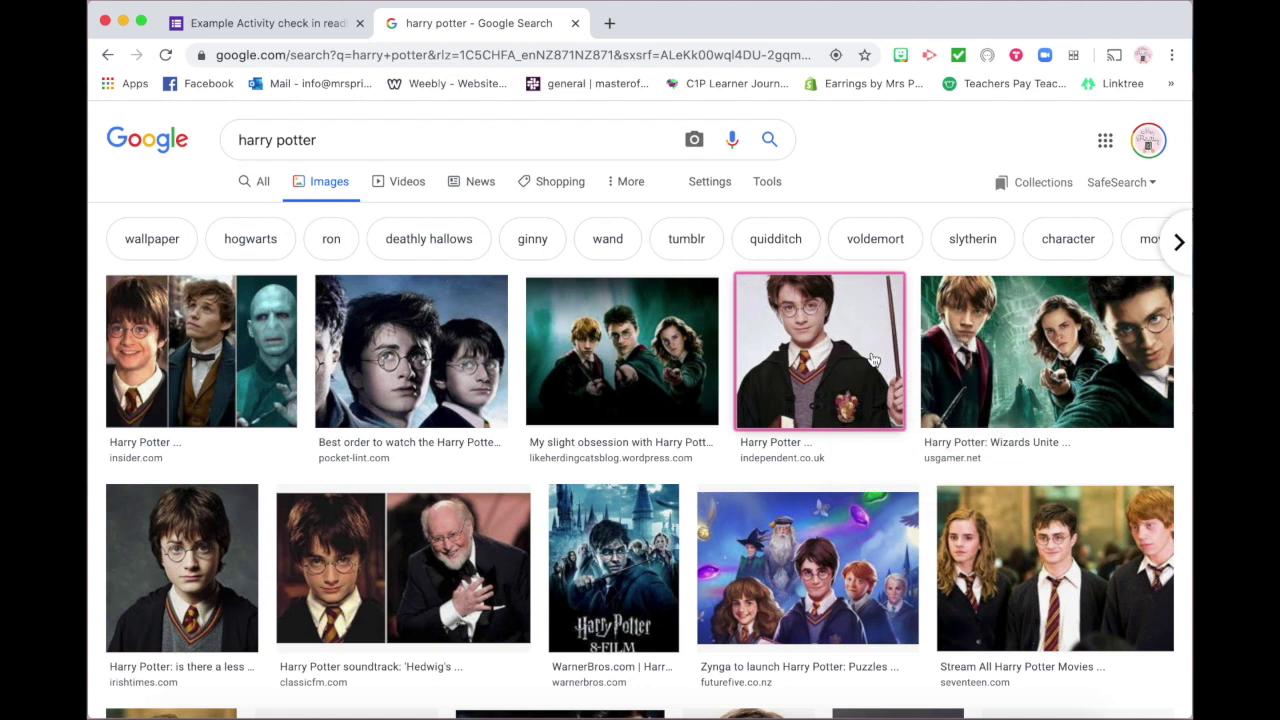
key(Return)
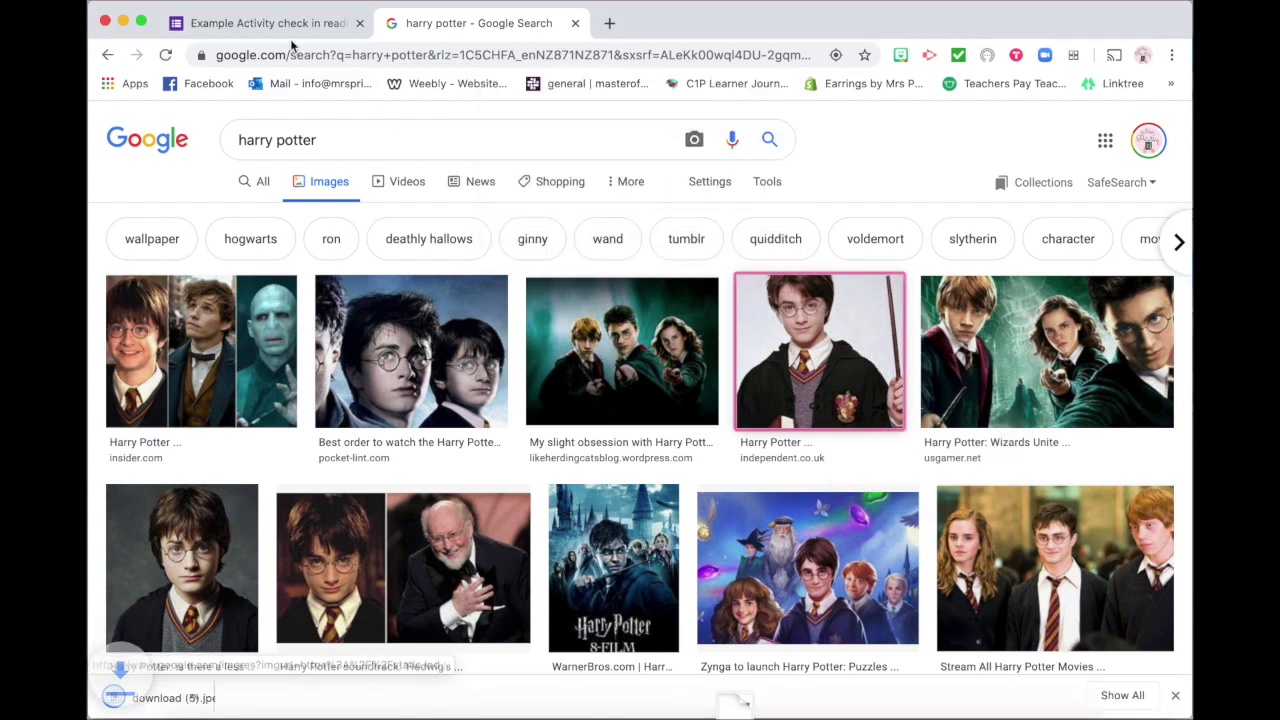
click(268, 22)
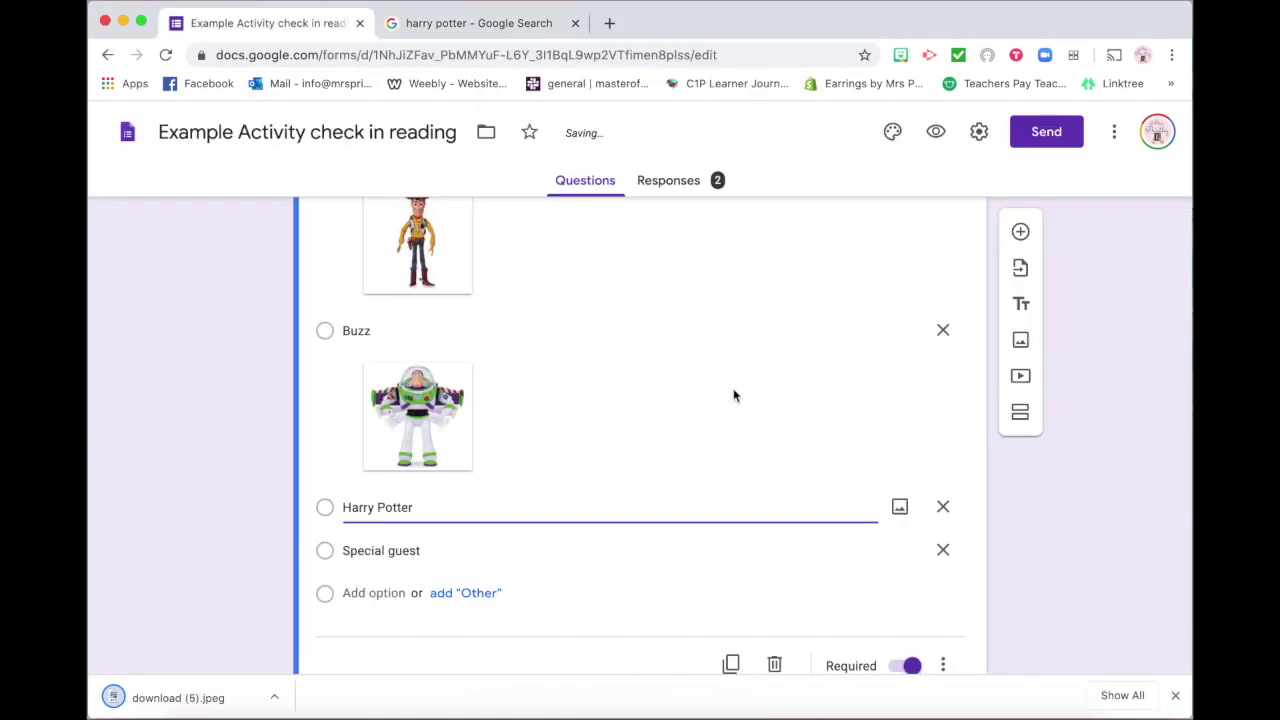
Upload download (5).jpeg as the Harry Potter choice's picture
click(899, 512)
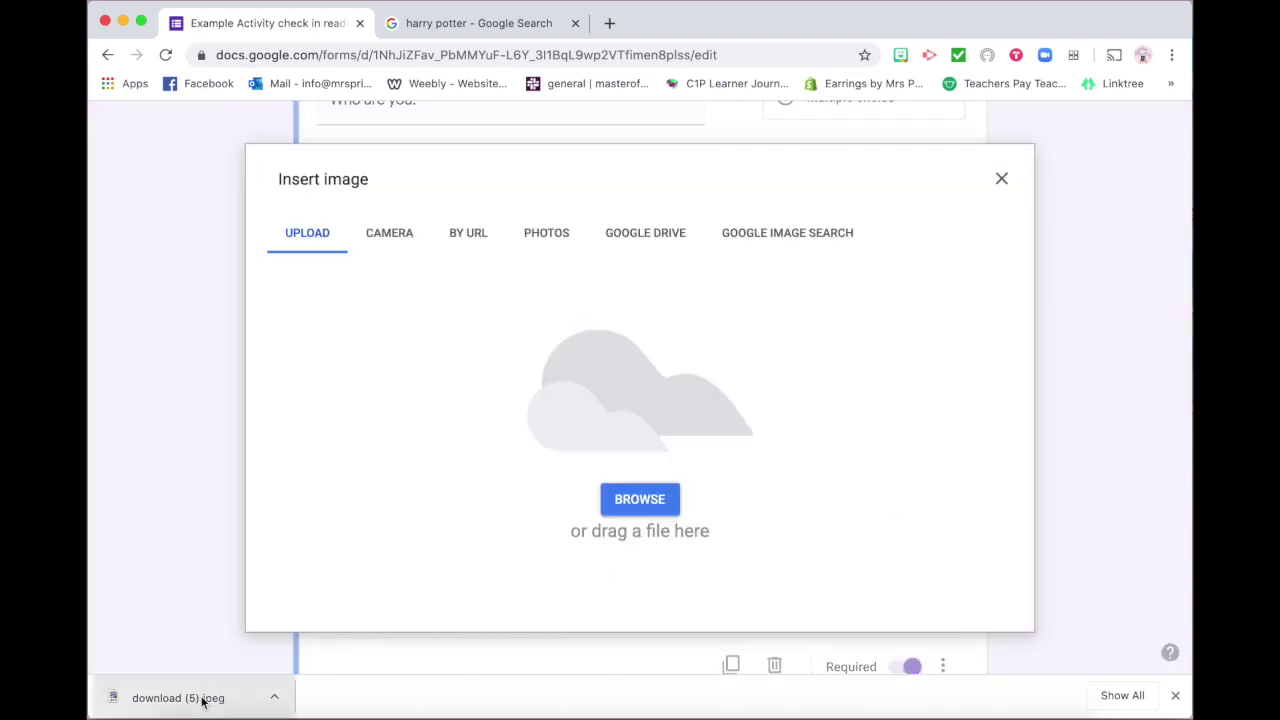
drag(163, 694, 681, 395)
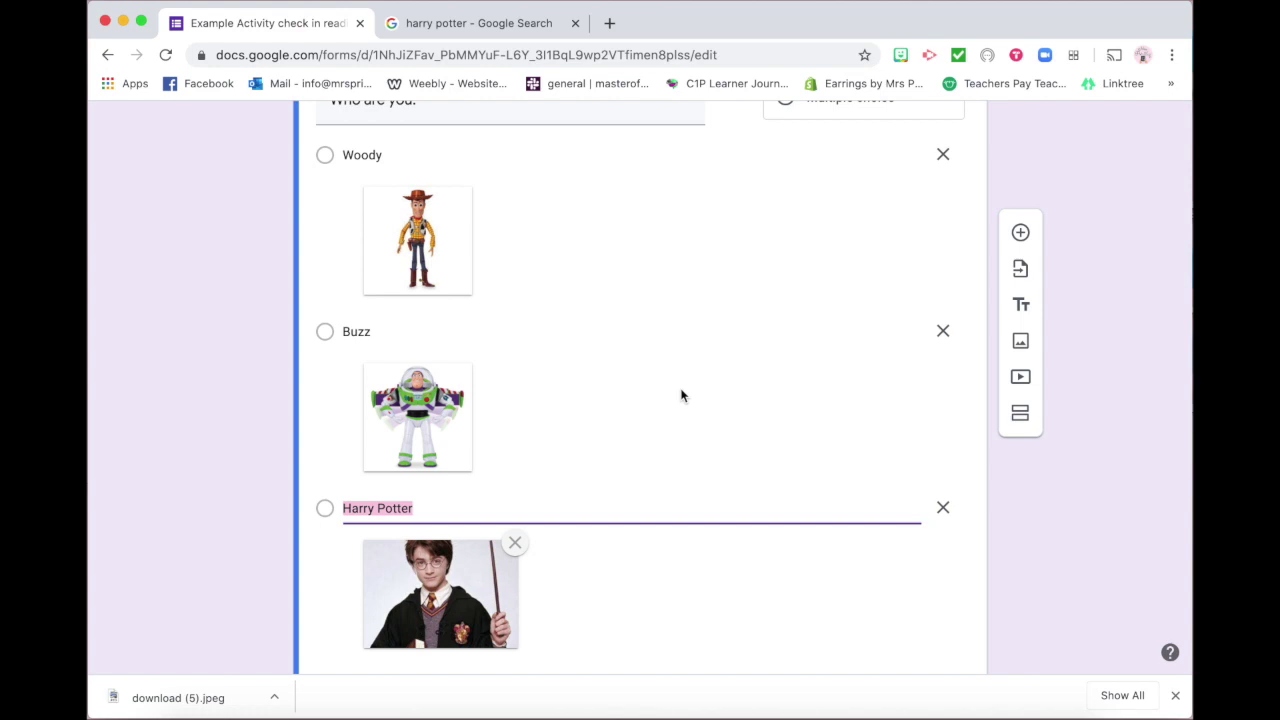
Deselect the Harry Potter choice, delete and undo-restore its picture, then scroll to the activity question
scroll(681, 396, up, 1)
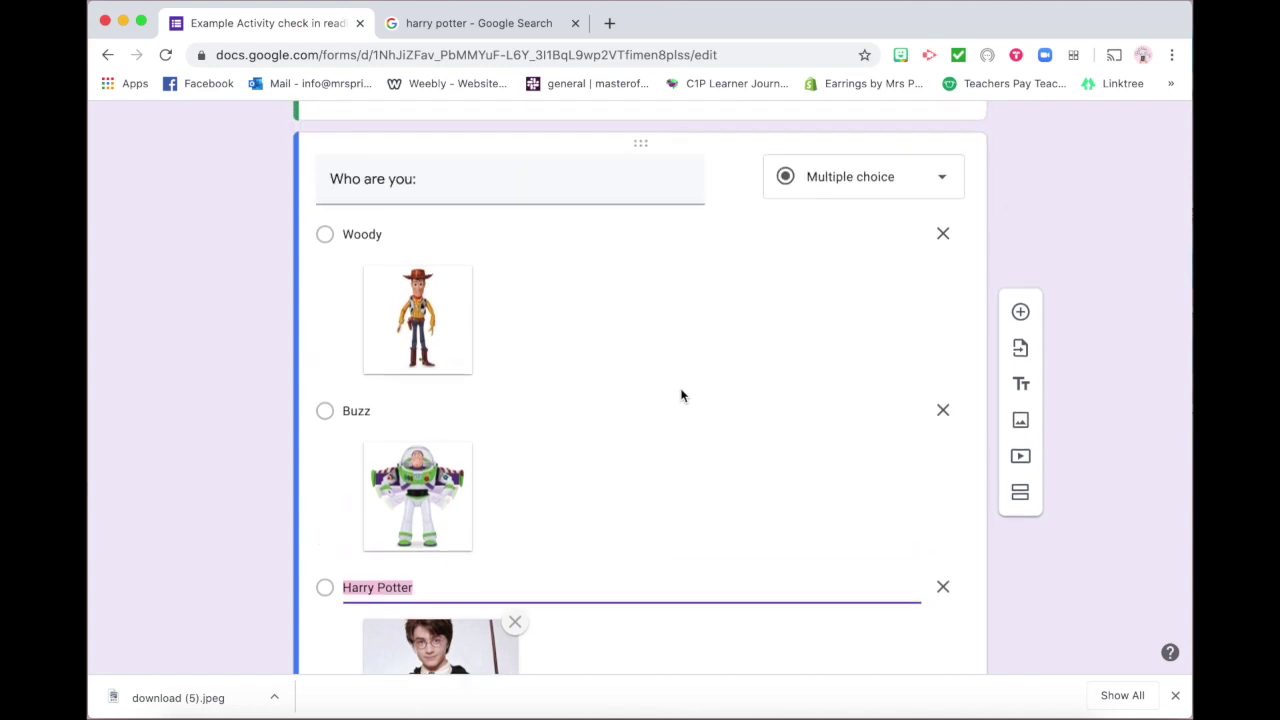
scroll(681, 396, down, 1)
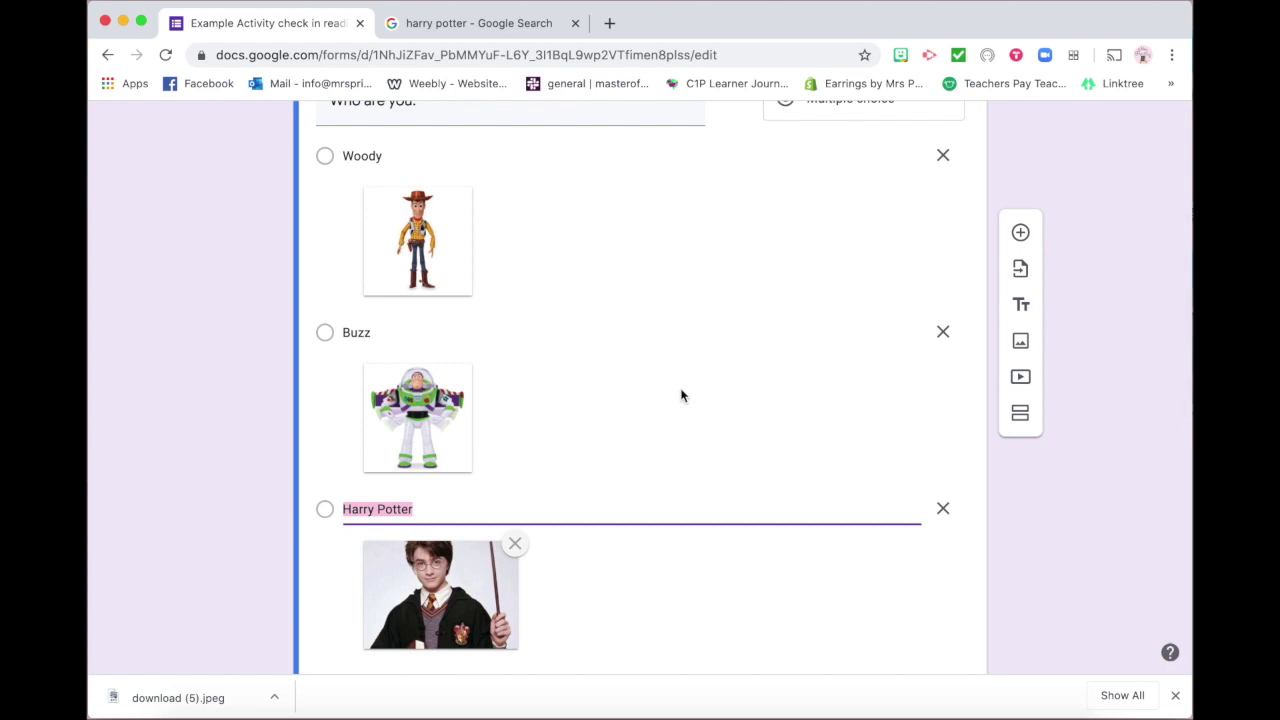
click(1092, 491)
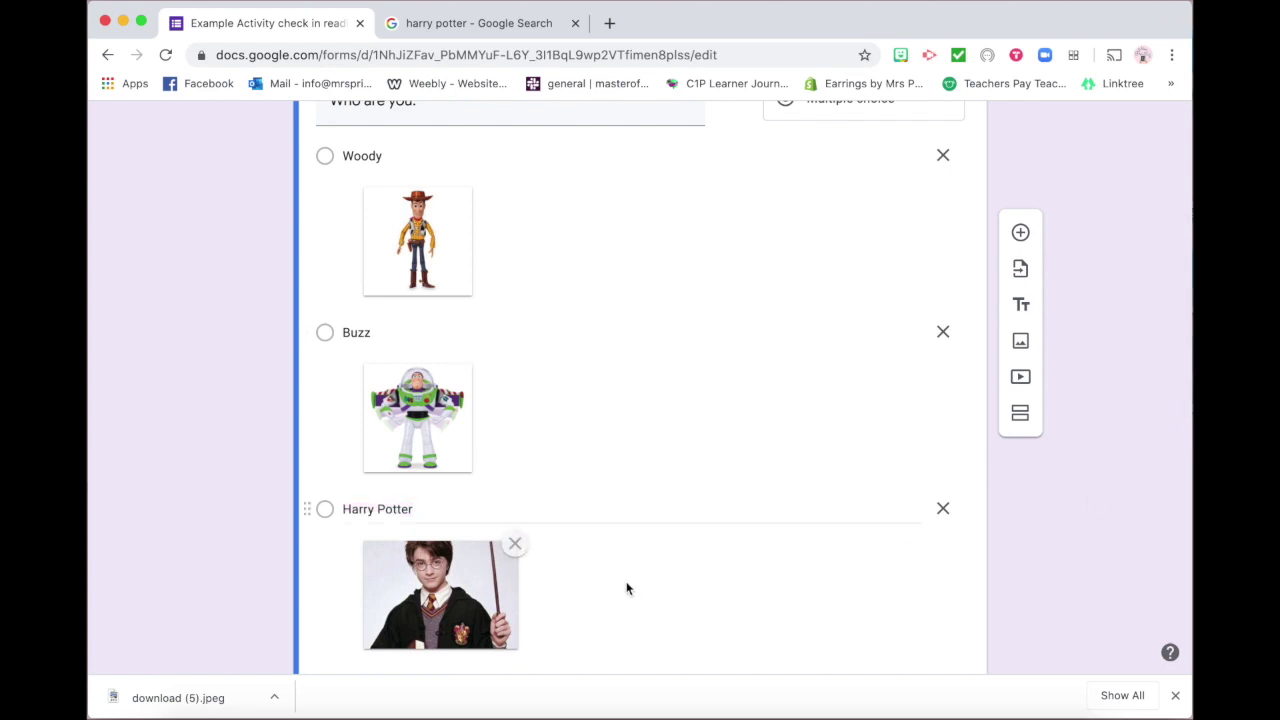
scroll(460, 511, down, 1)
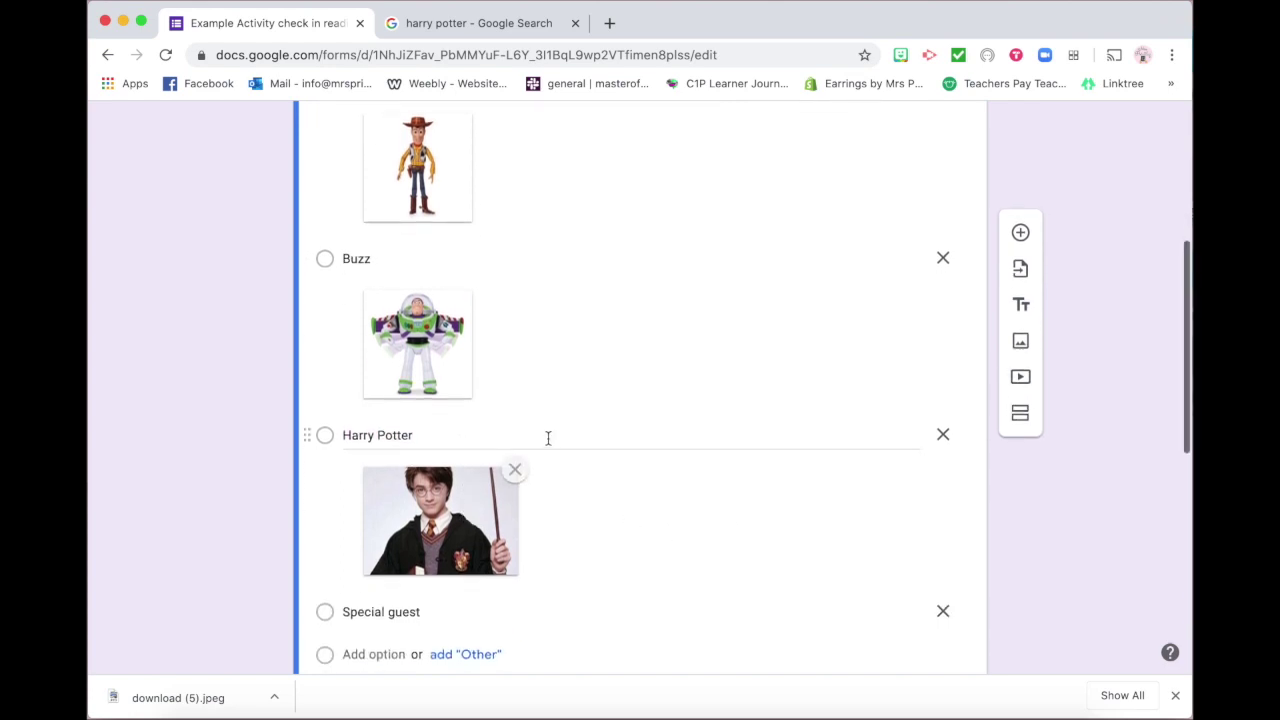
click(514, 472)
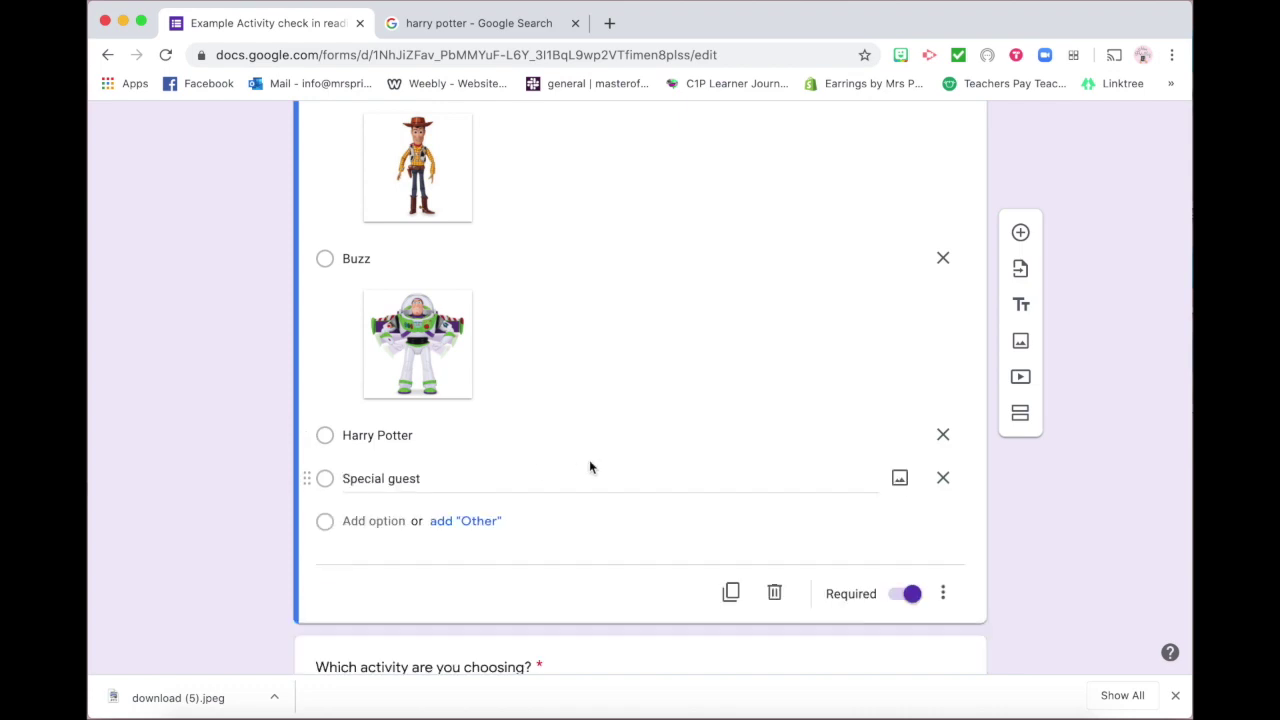
key(super+z)
scroll(568, 465, down, 3)
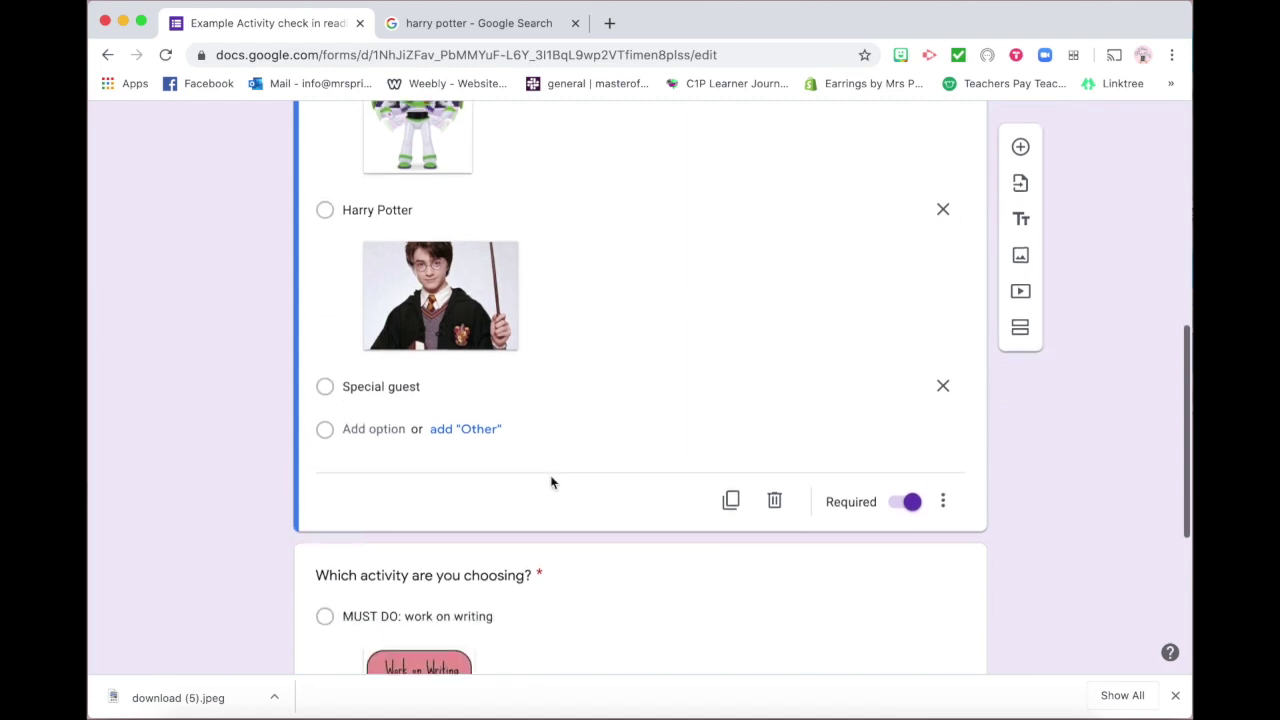
scroll(551, 480, down, 1)
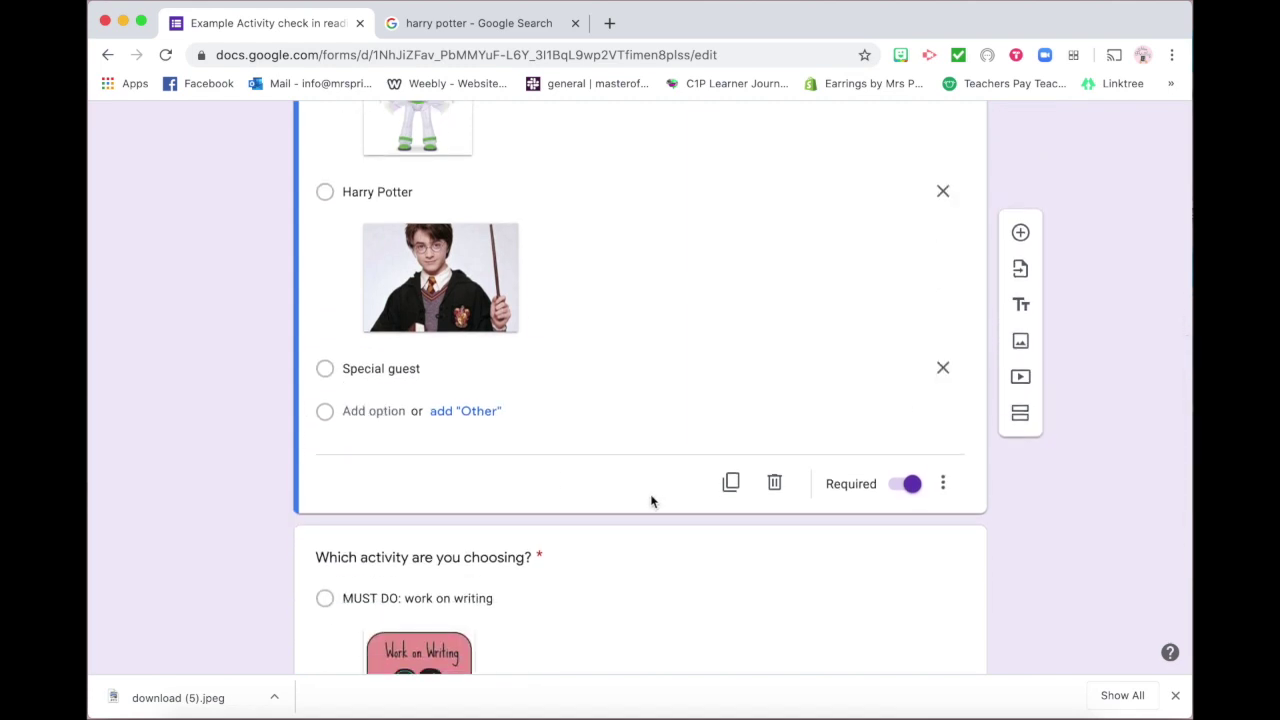
scroll(651, 501, down, 4)
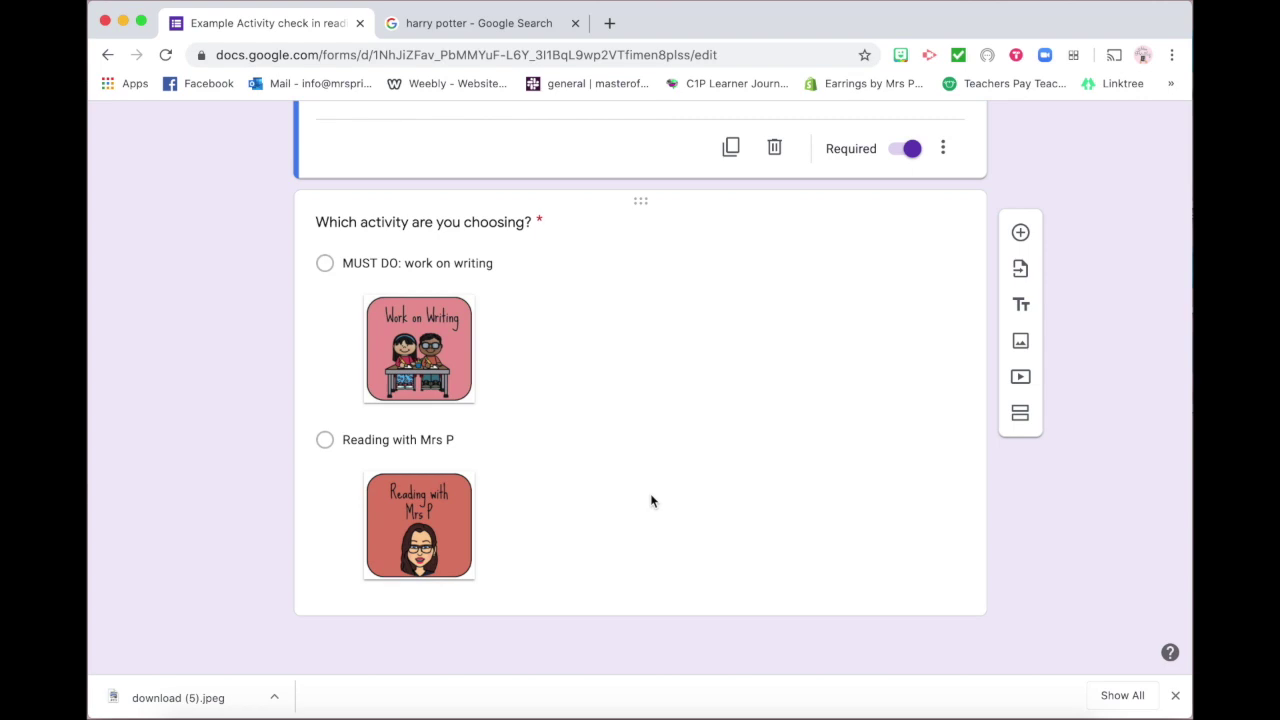
click(477, 437)
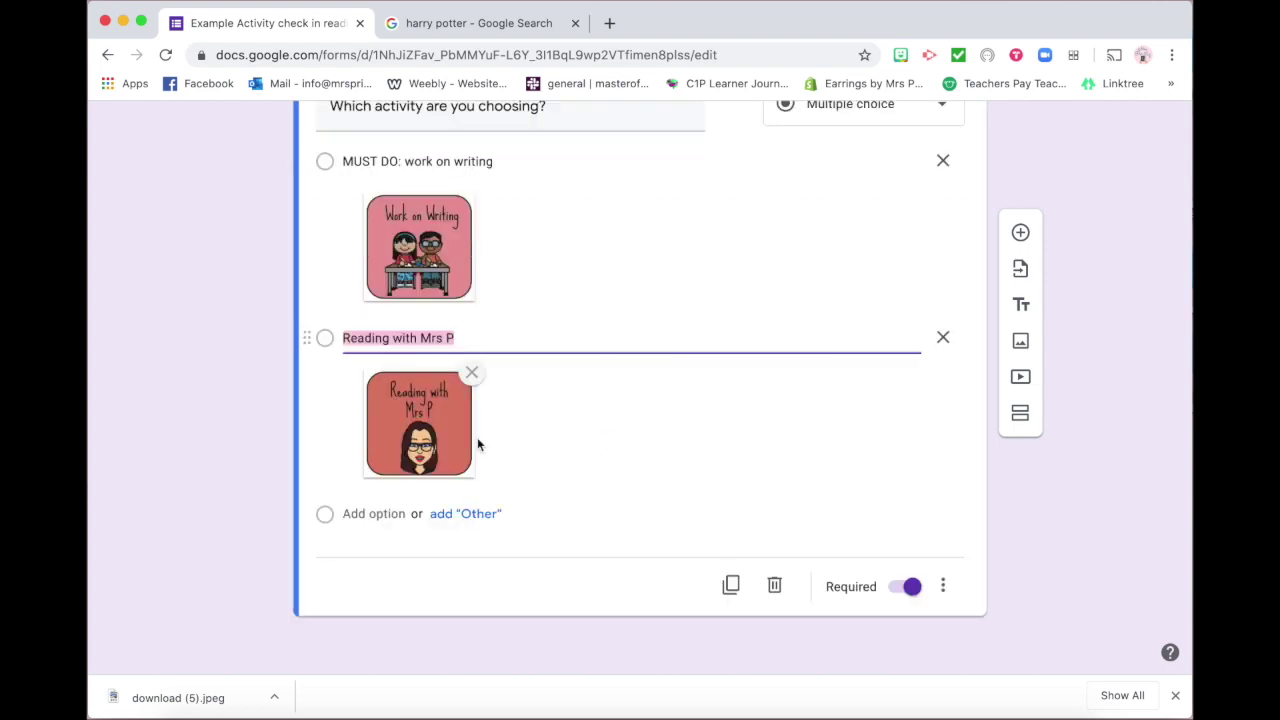
click(498, 339)
key(Return)
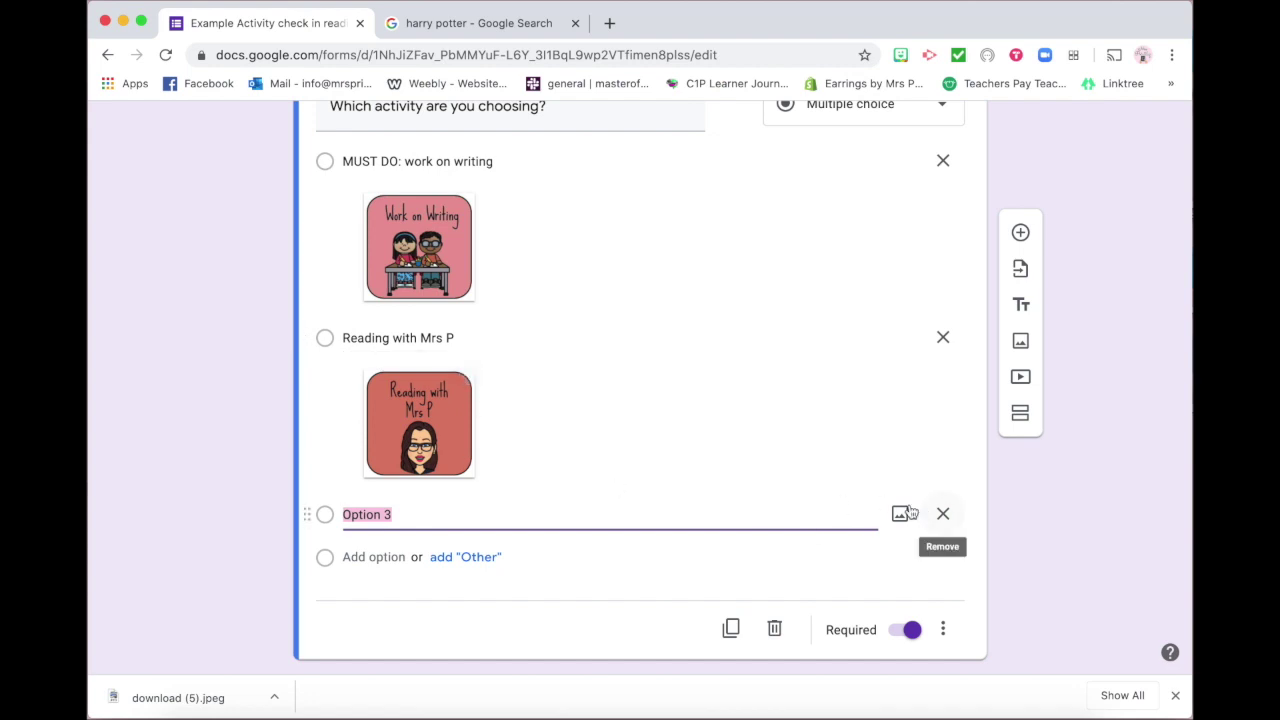
scroll(788, 420, up, 6)
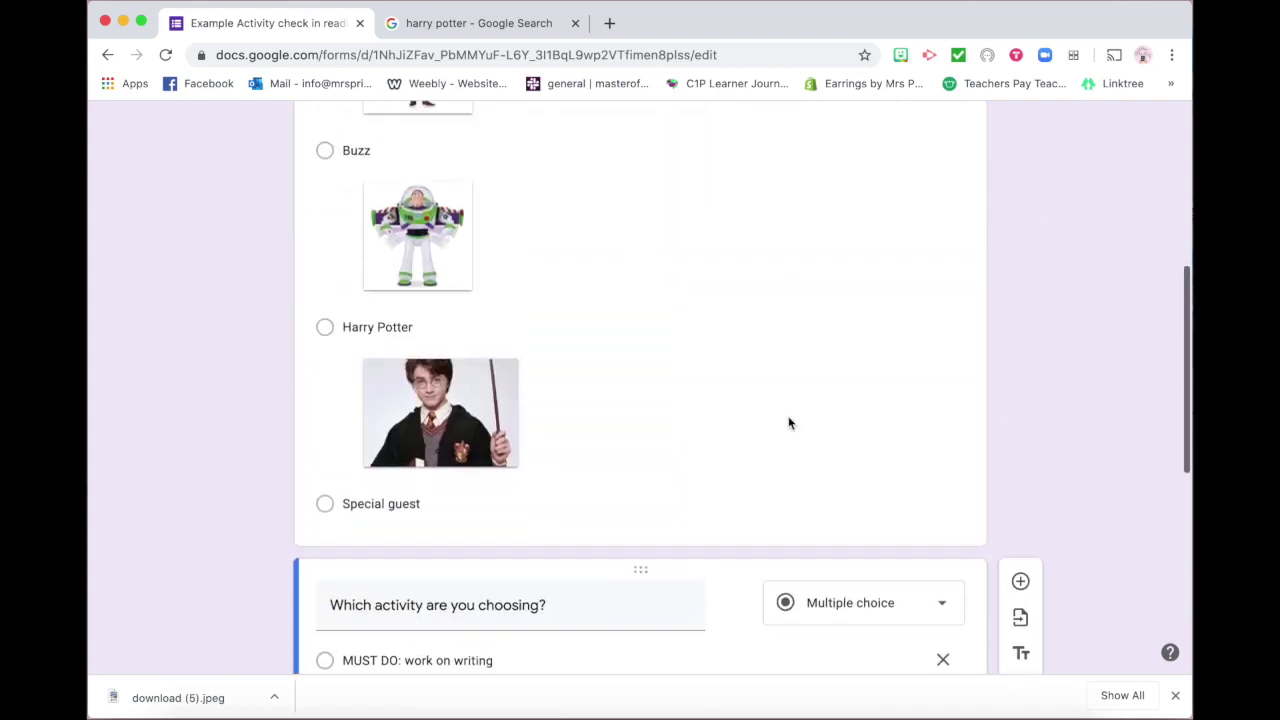
click(788, 423)
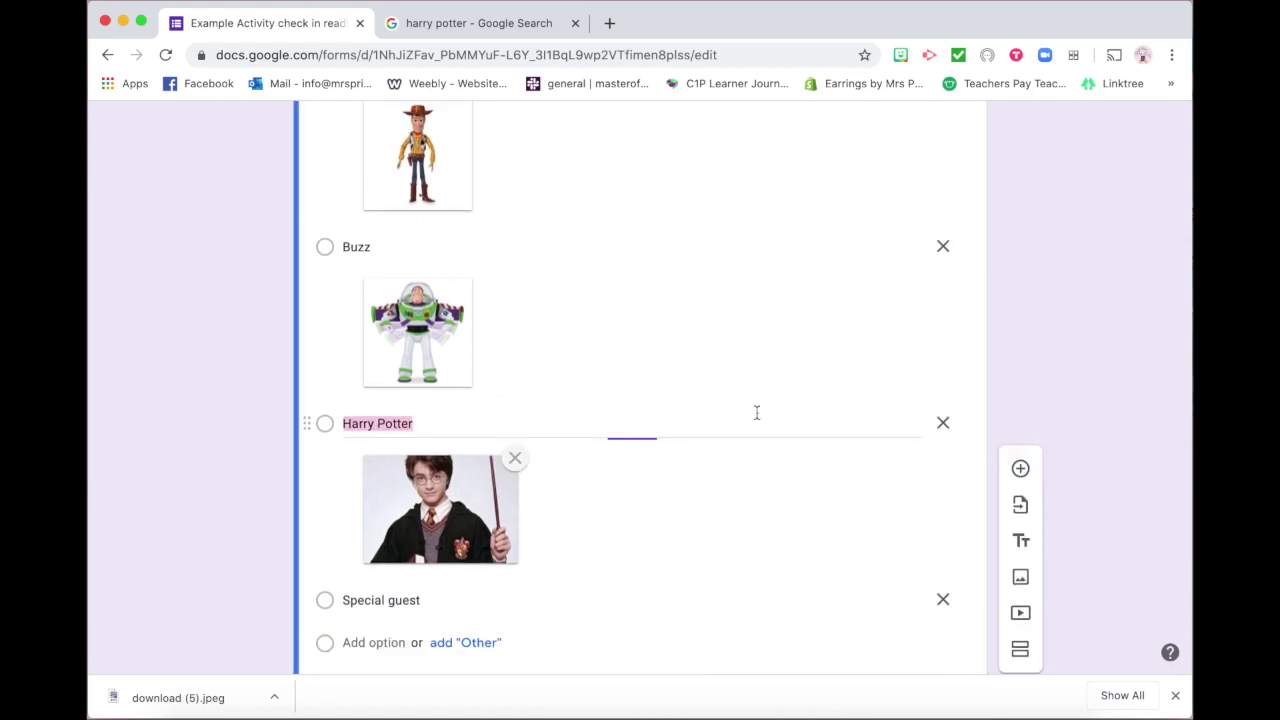
scroll(746, 484, down, 2)
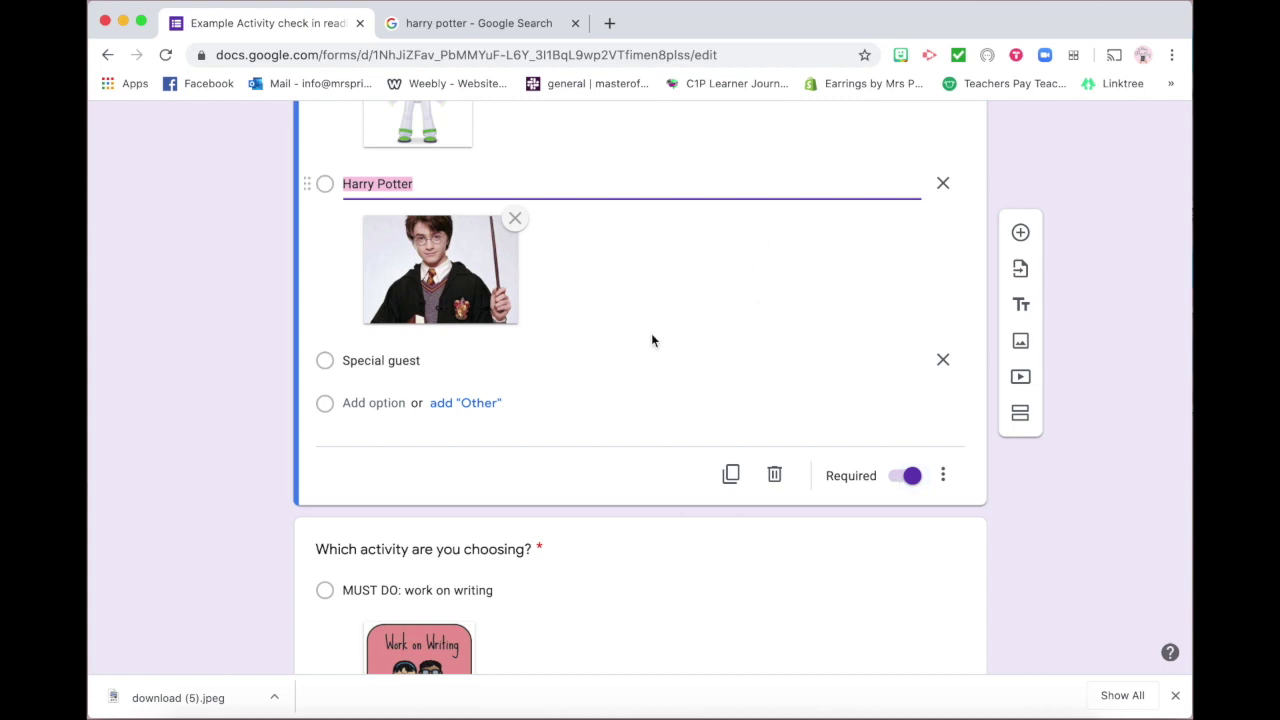
scroll(651, 341, down, 5)
click(652, 526)
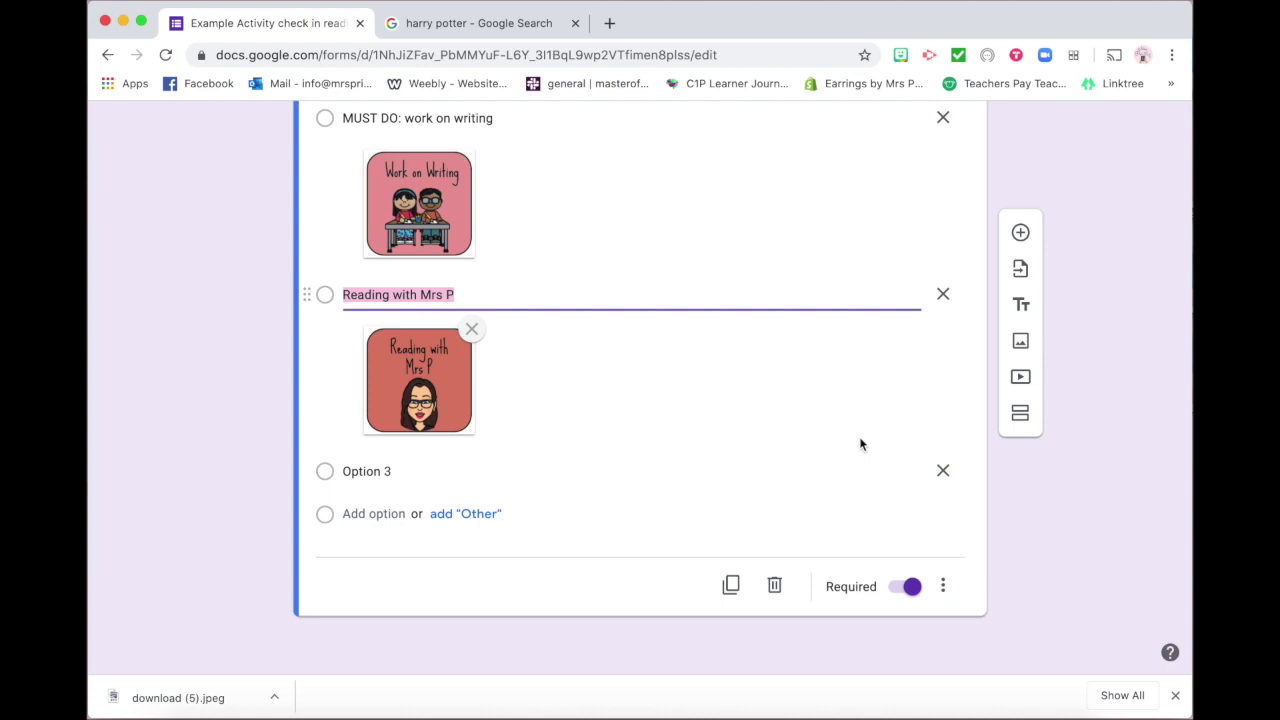
scroll(860, 381, up, 15)
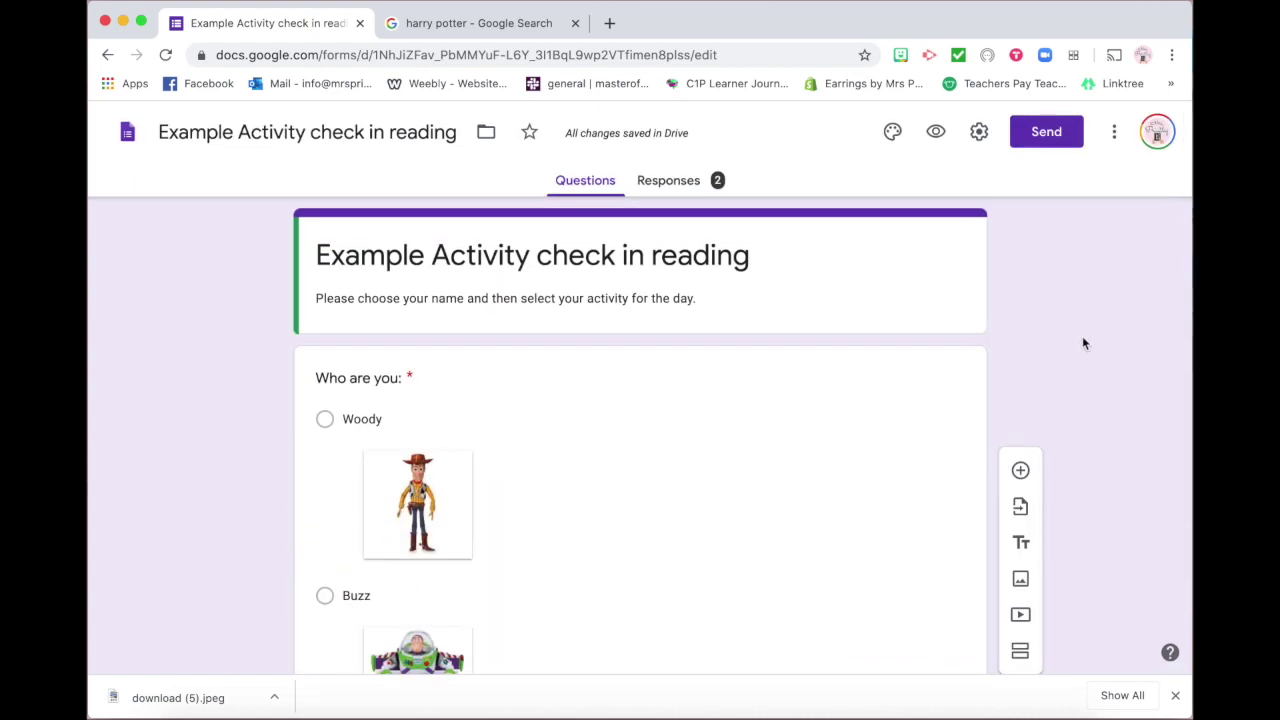
Preview the form and scroll through the Woody, Buzz and Harry Potter picture choices
click(935, 133)
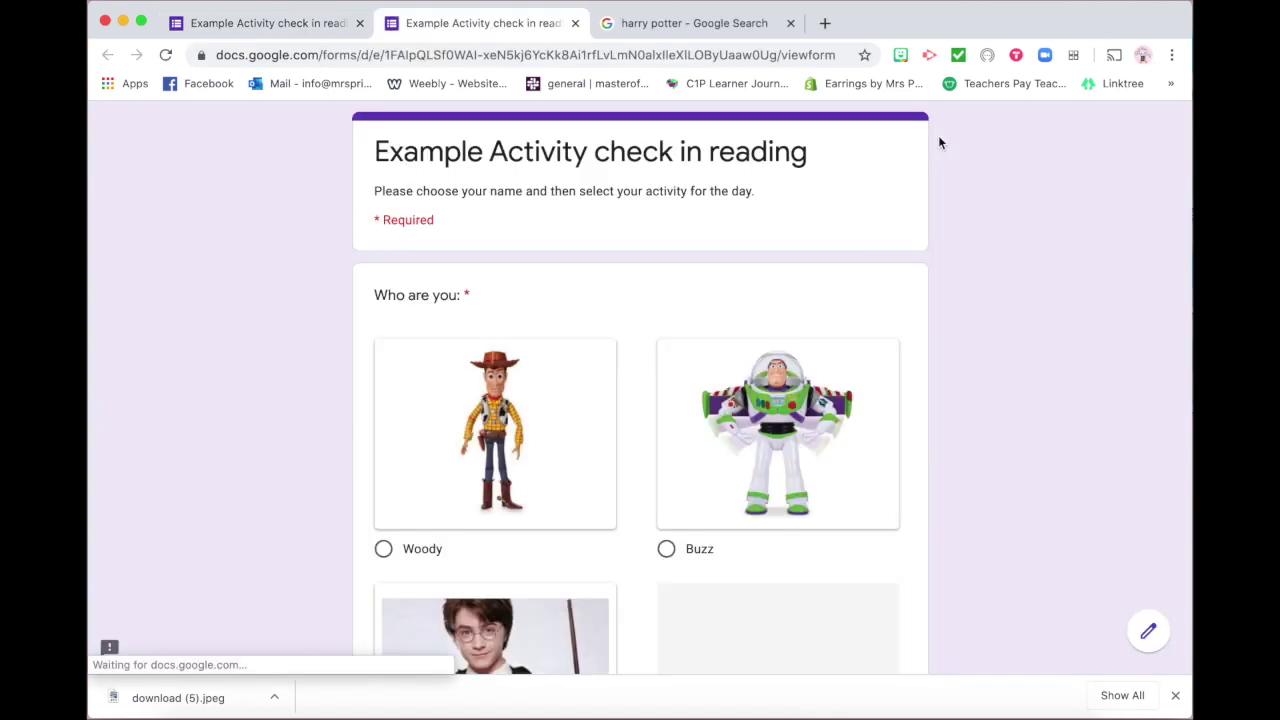
scroll(950, 426, down, 4)
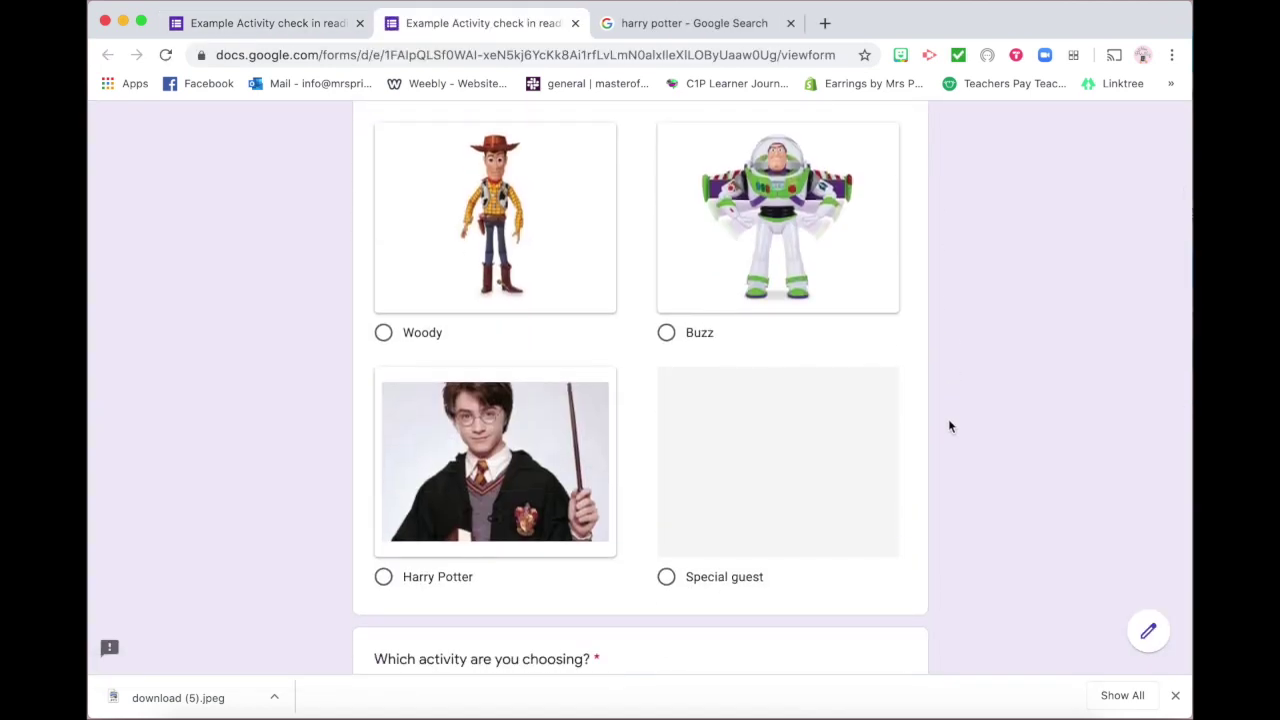
scroll(948, 423, up, 2)
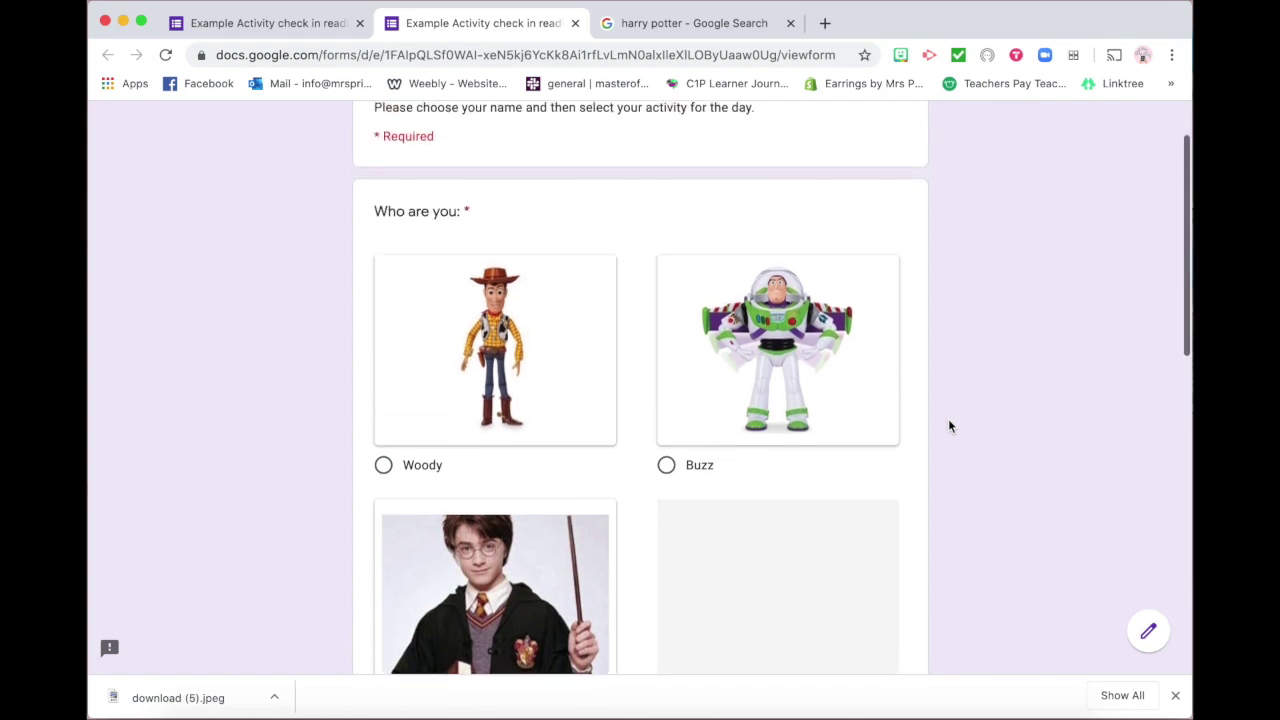
scroll(948, 423, down, 3)
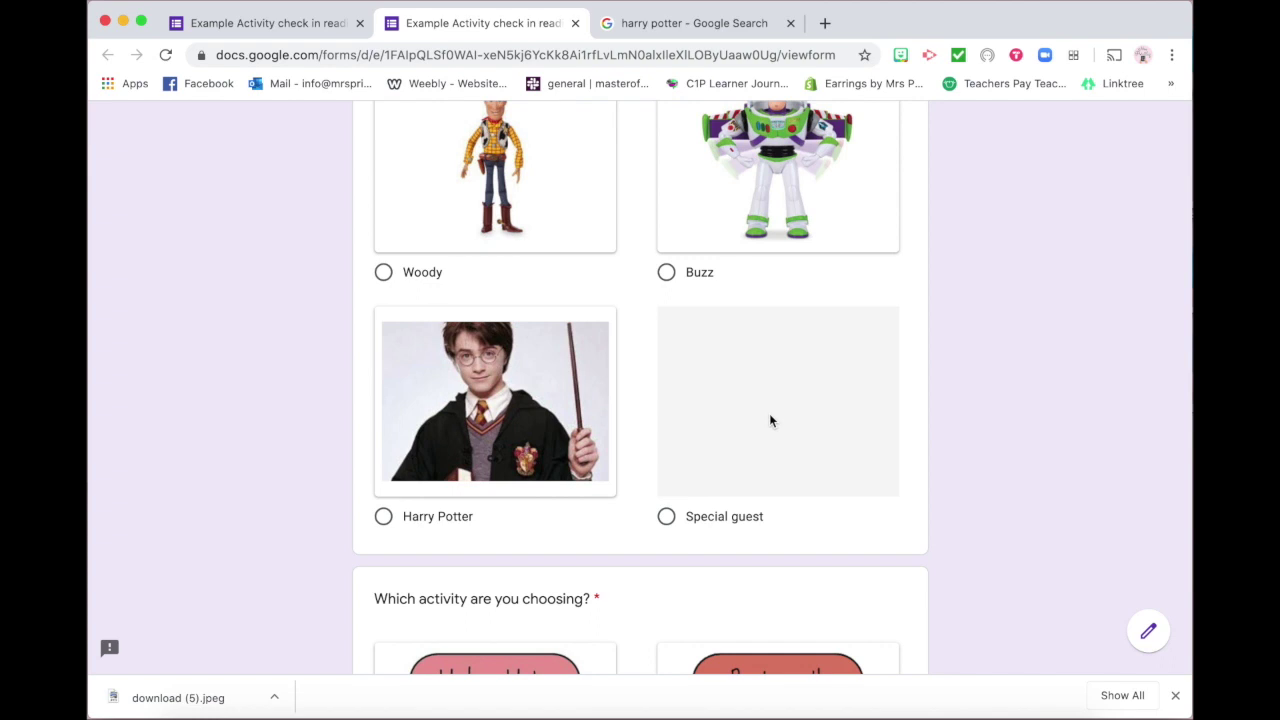
scroll(769, 420, down, 5)
scroll(769, 413, down, 1)
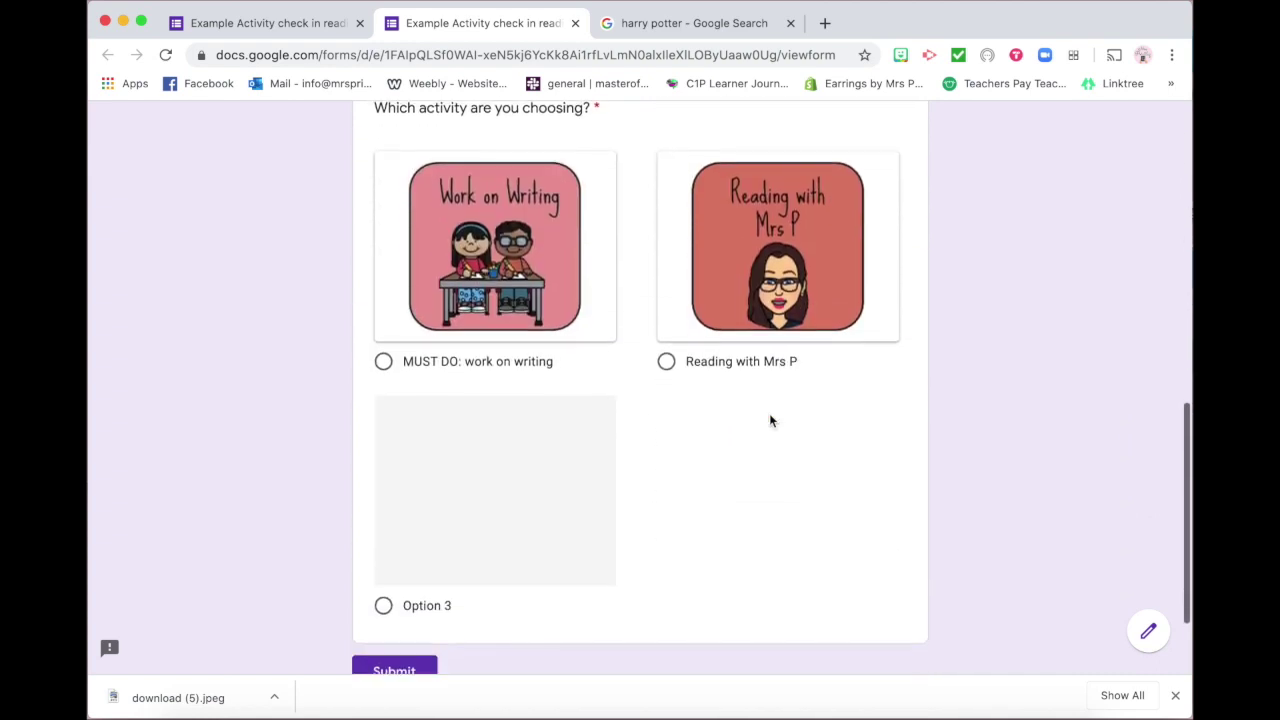
scroll(704, 519, up, 8)
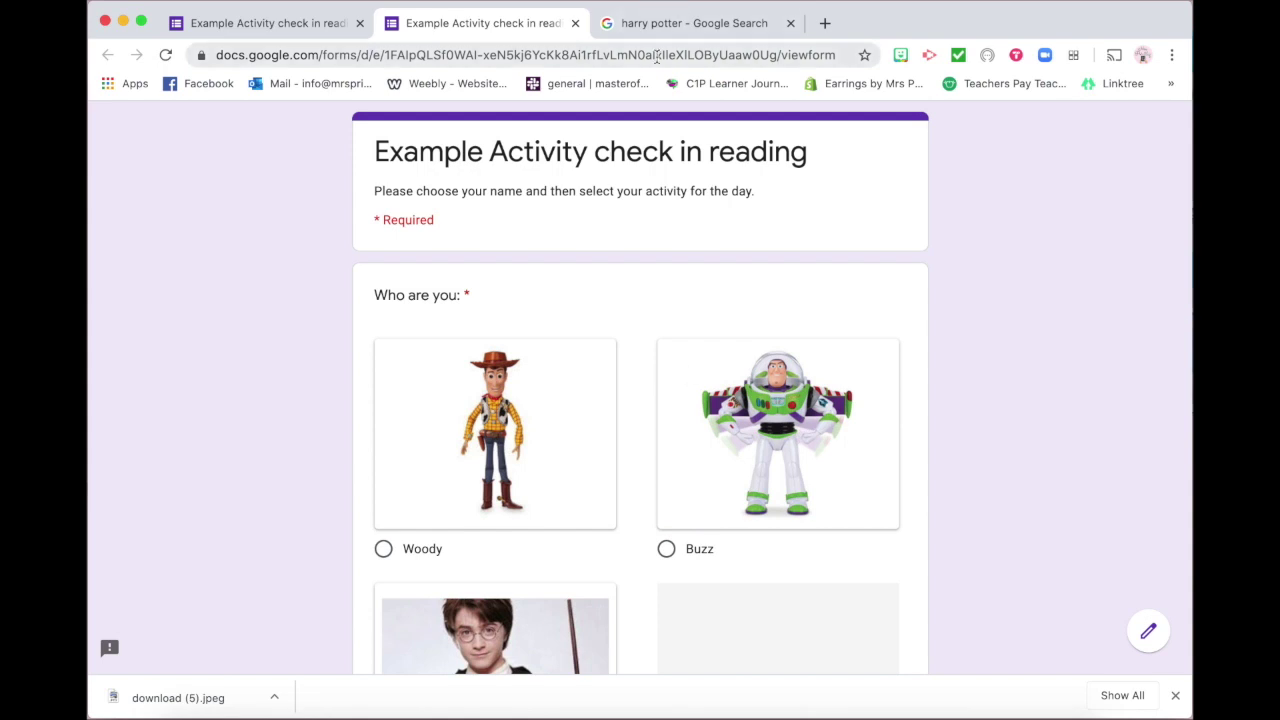
Copy the preview link and open QR Code Generator in a new tab via 'qr c'
click(577, 59)
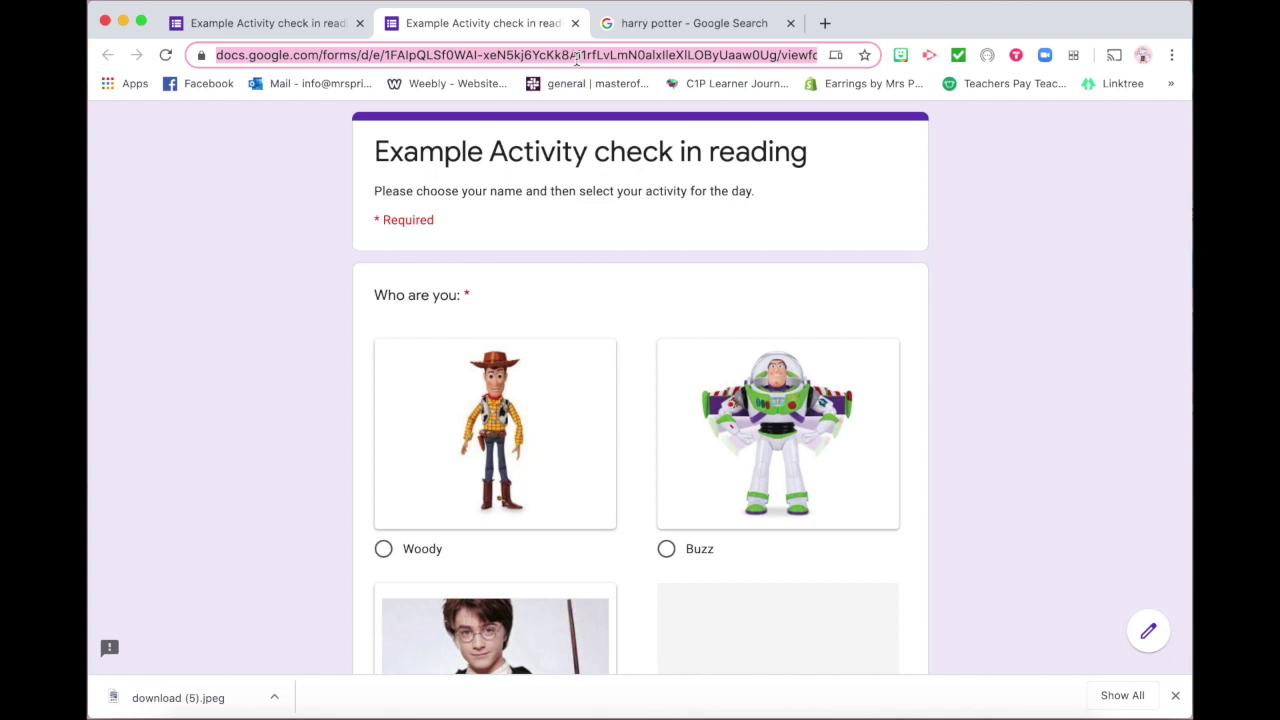
click(825, 23)
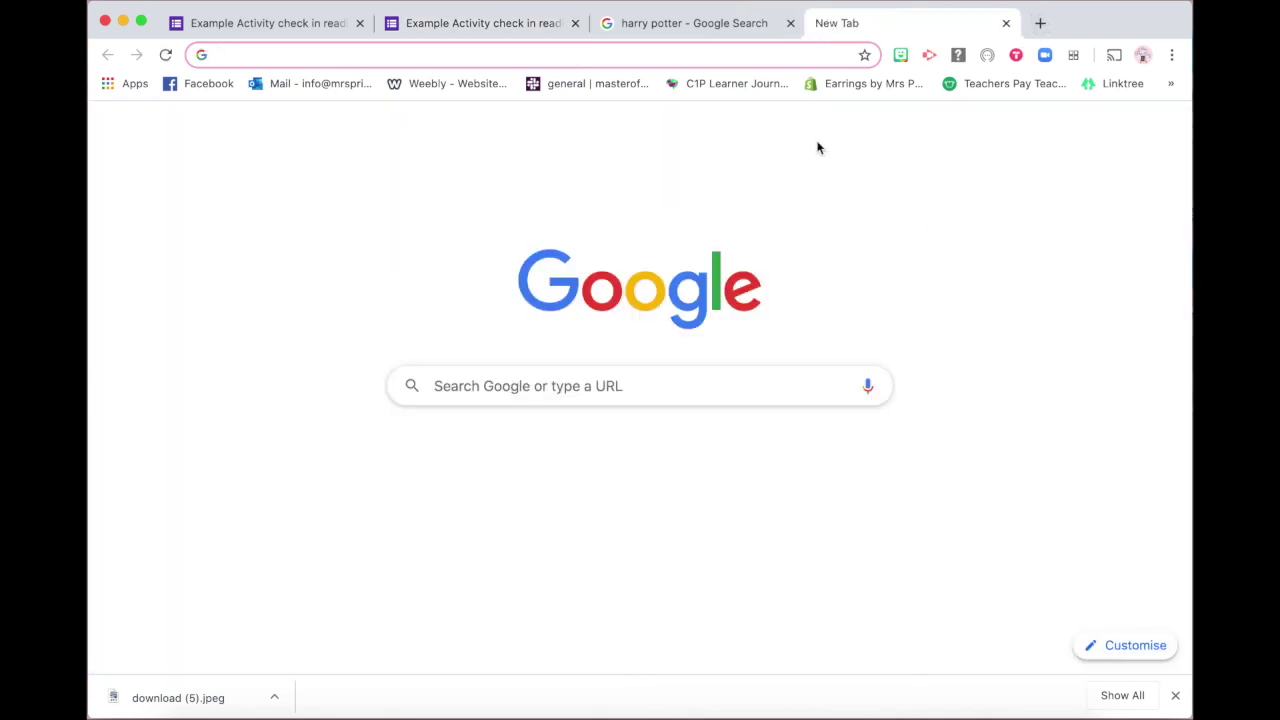
text(qr c)
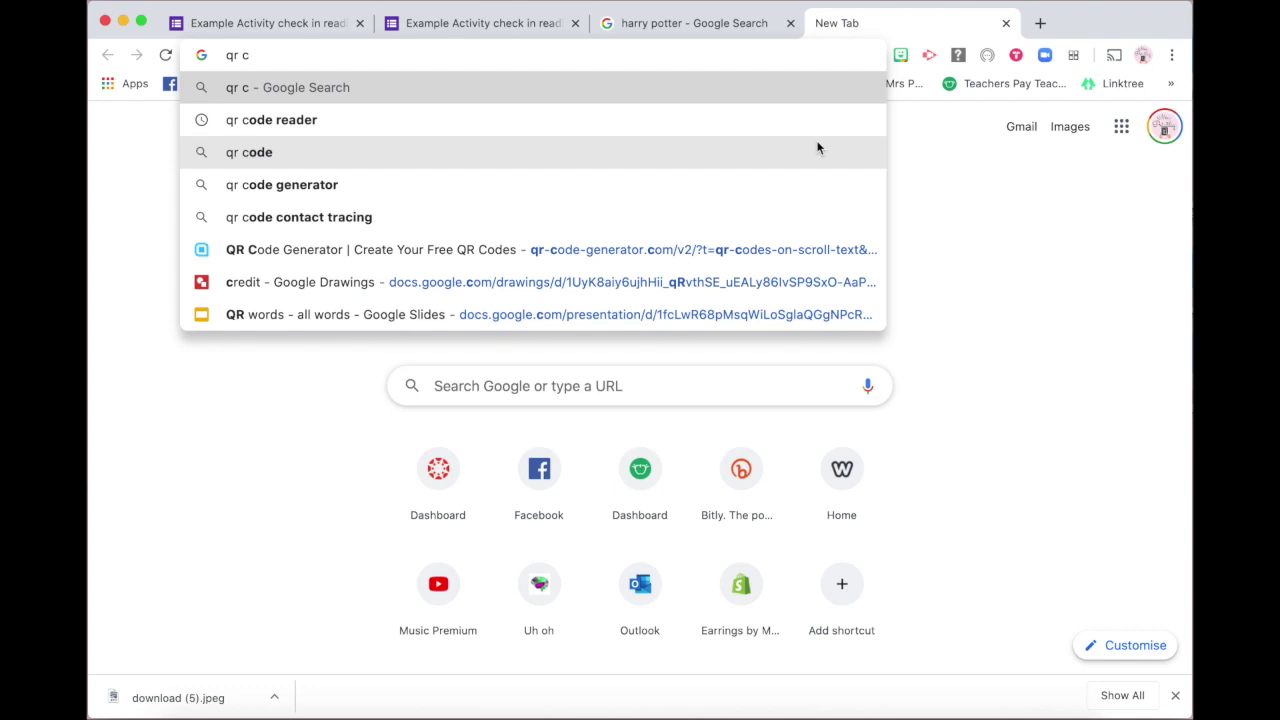
click(676, 247)
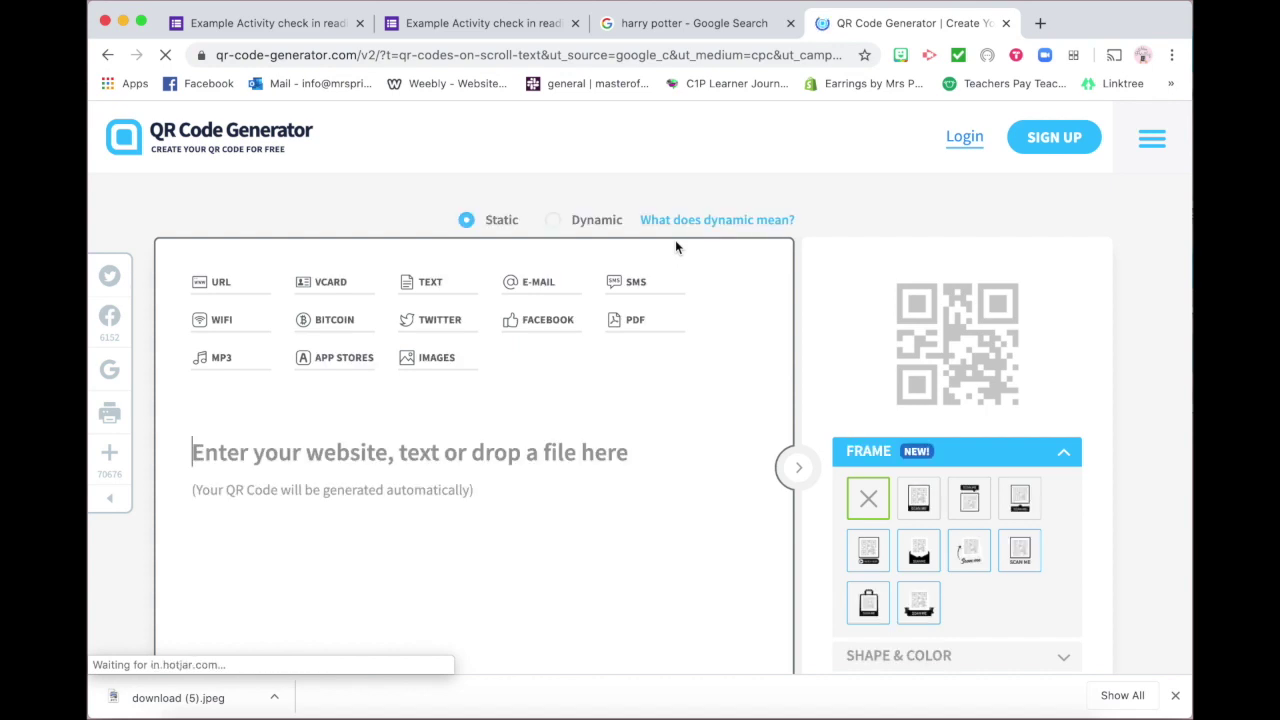
Paste the form link into QR Code Generator and give the code a SCAN ME frame
click(502, 457)
text(https://docs.google.com/forms/d/e/1FAIpQLSf0WAI-xeN5kj6YcKk8Ai1rfLvLmN0alxIleXlLOByUaaw0Ug/viewform)
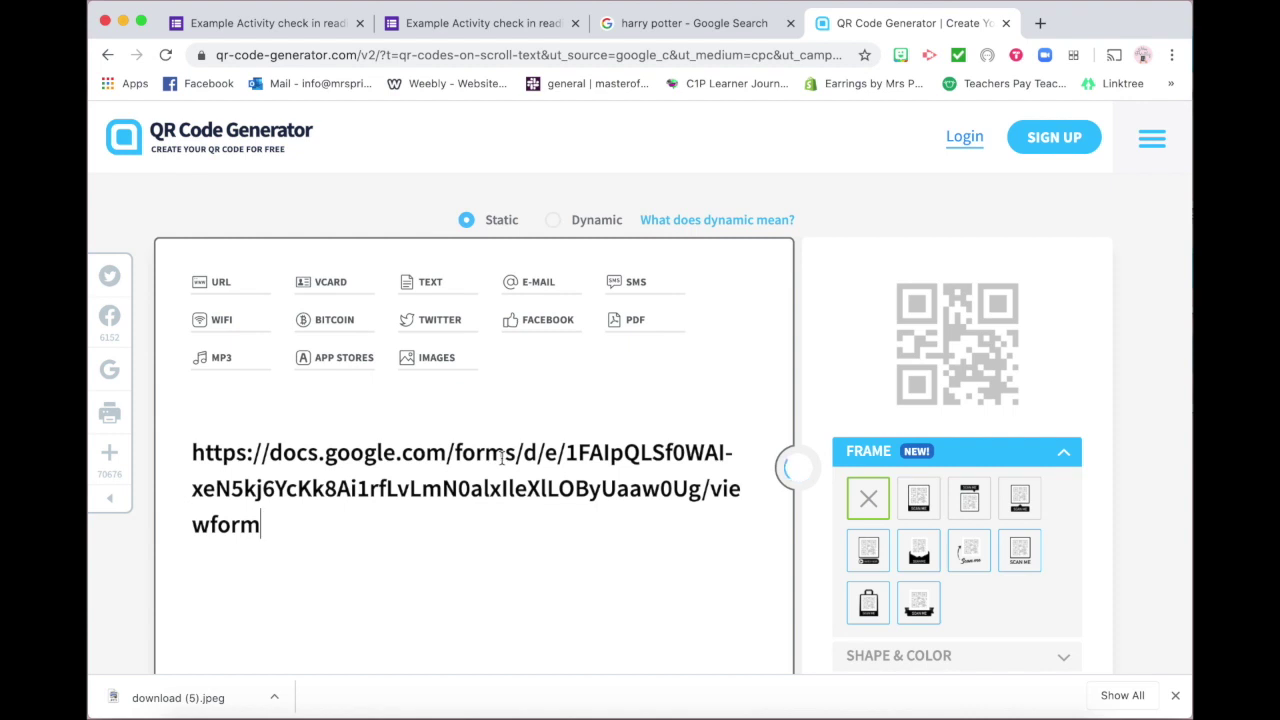
scroll(666, 505, down, 3)
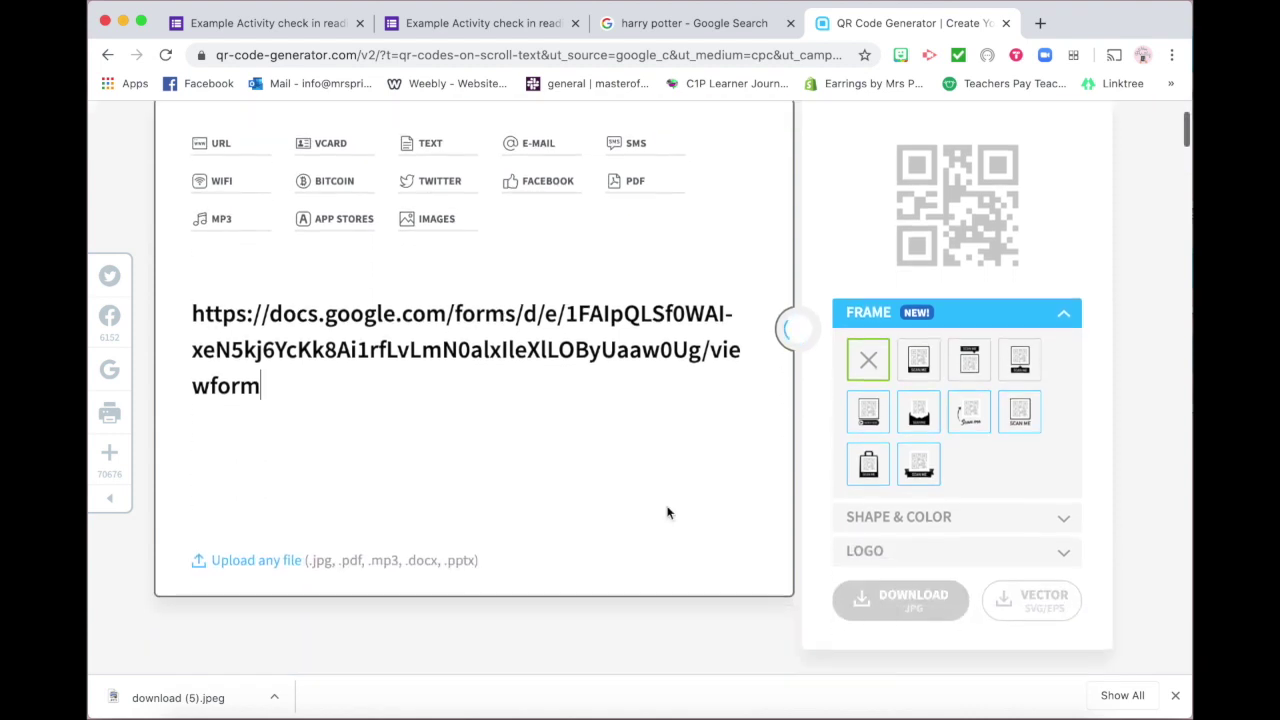
click(906, 352)
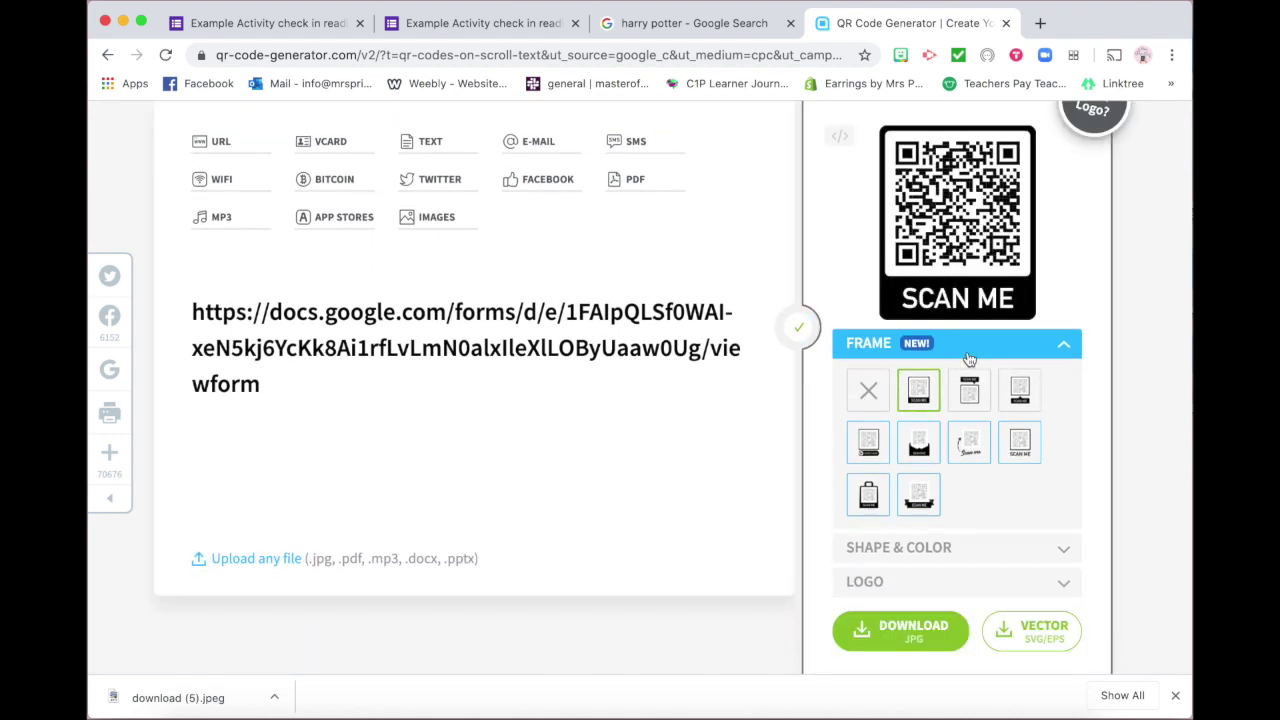
Download the framed QR code as frame (4).png, dismiss the popup, and return to the form preview
scroll(925, 490, down, 1)
click(905, 578)
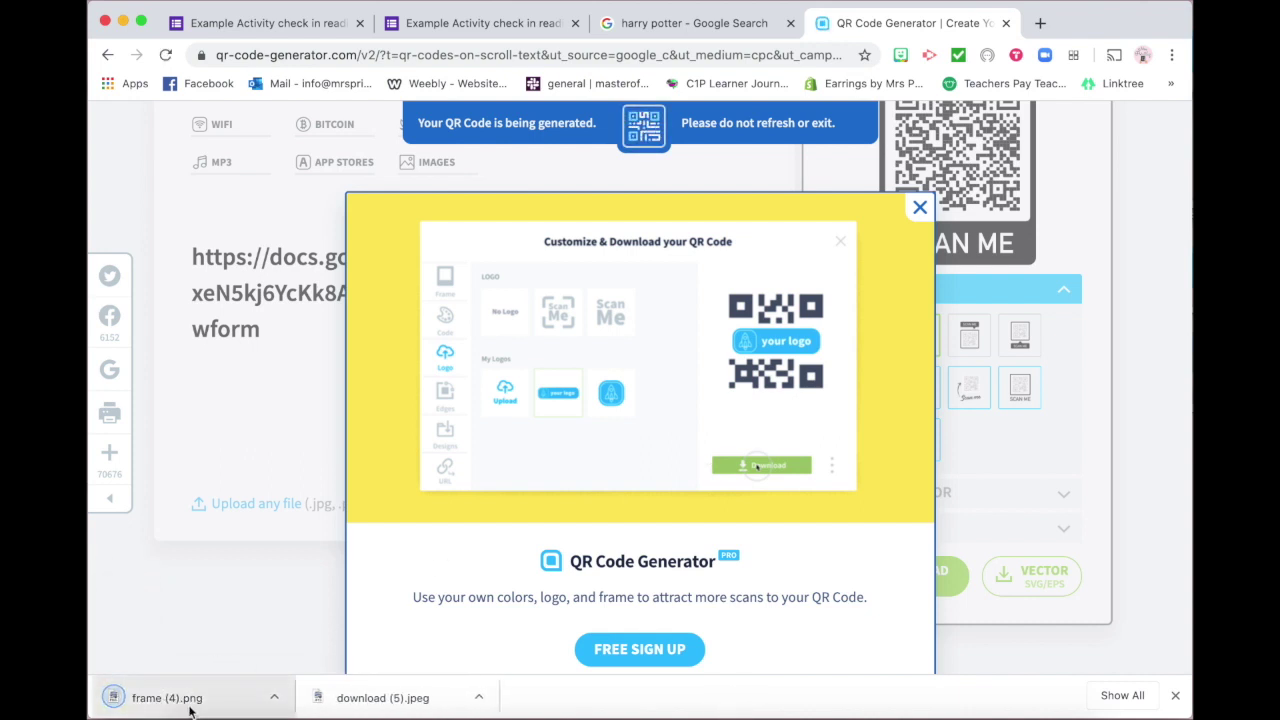
click(920, 209)
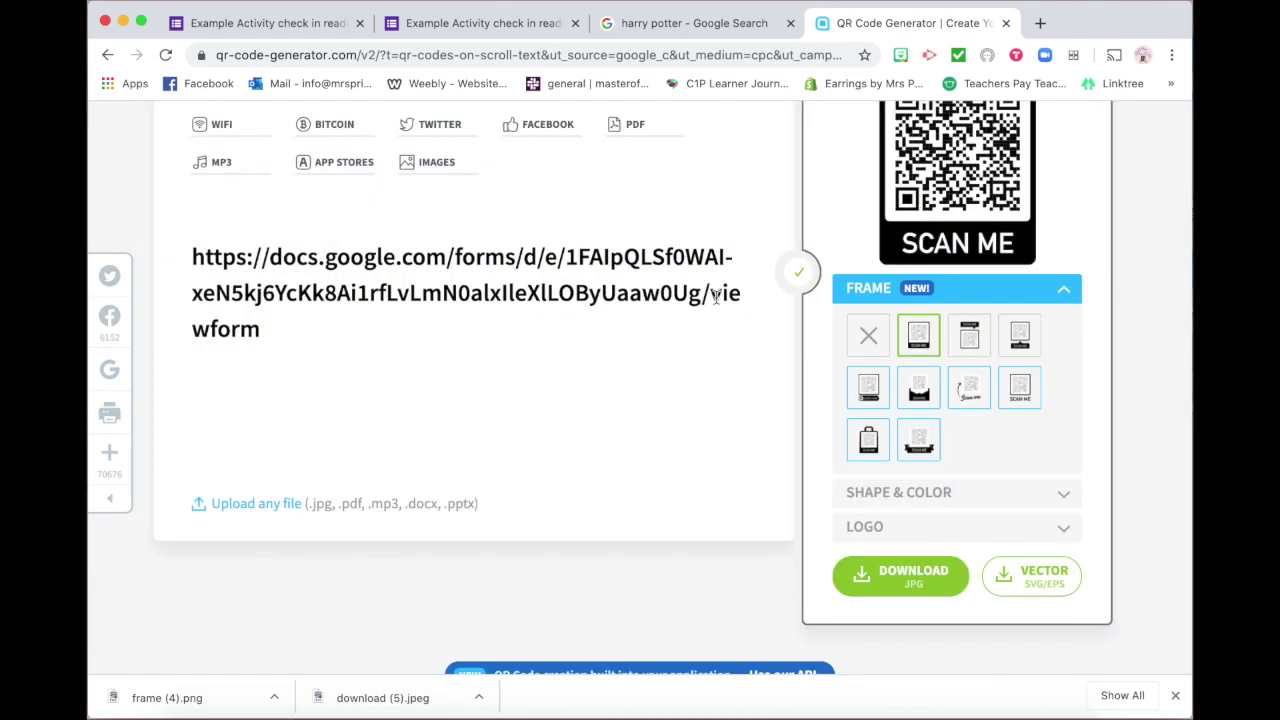
scroll(708, 299, up, 3)
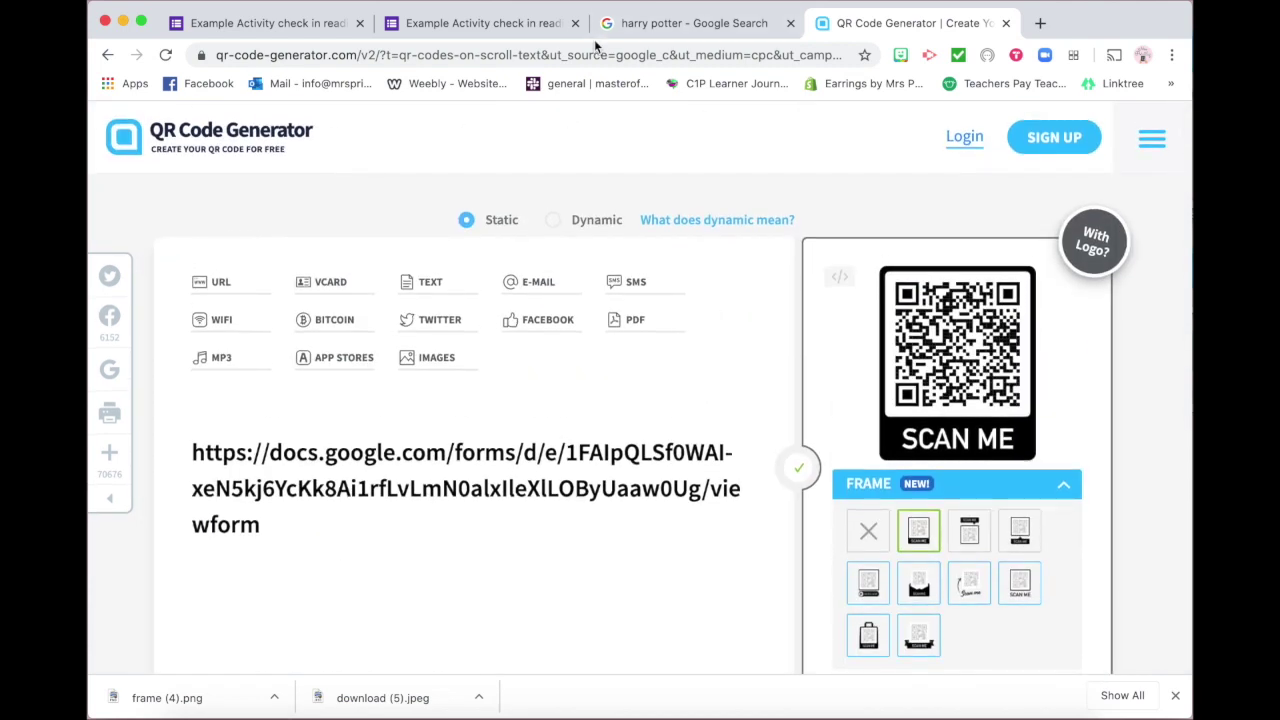
click(515, 30)
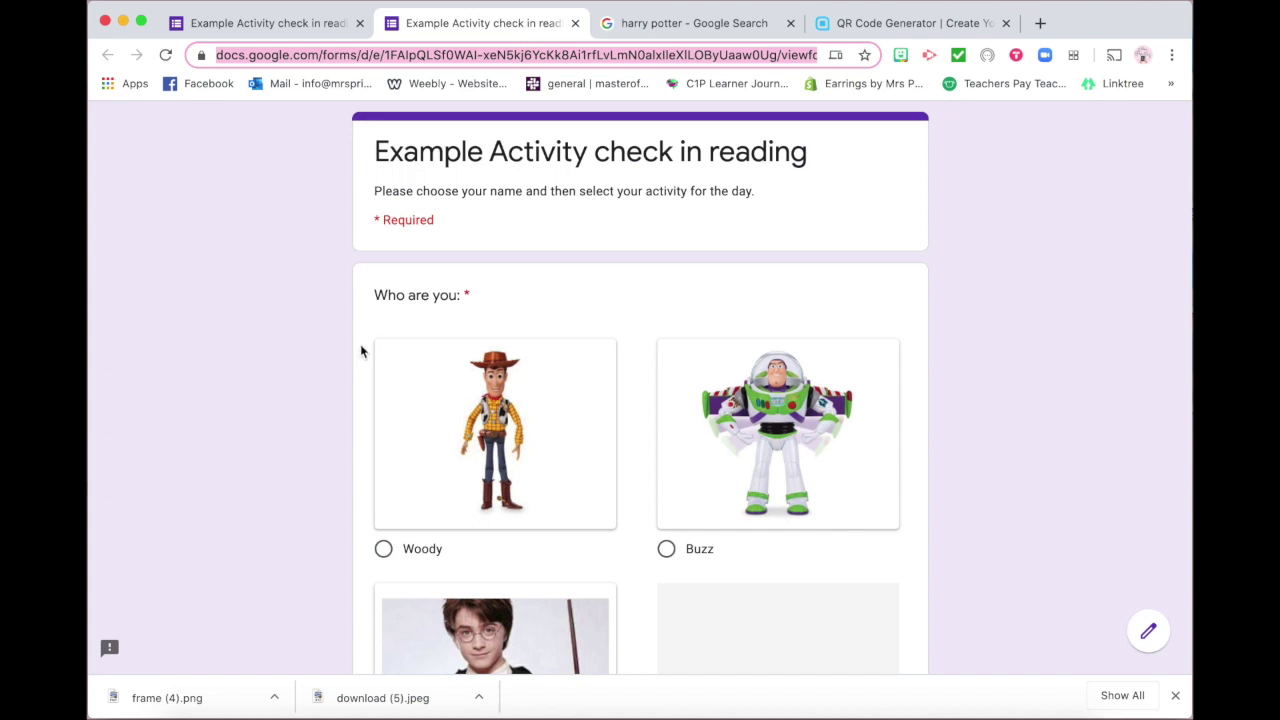
scroll(360, 429, down, 4)
scroll(360, 429, up, 4)
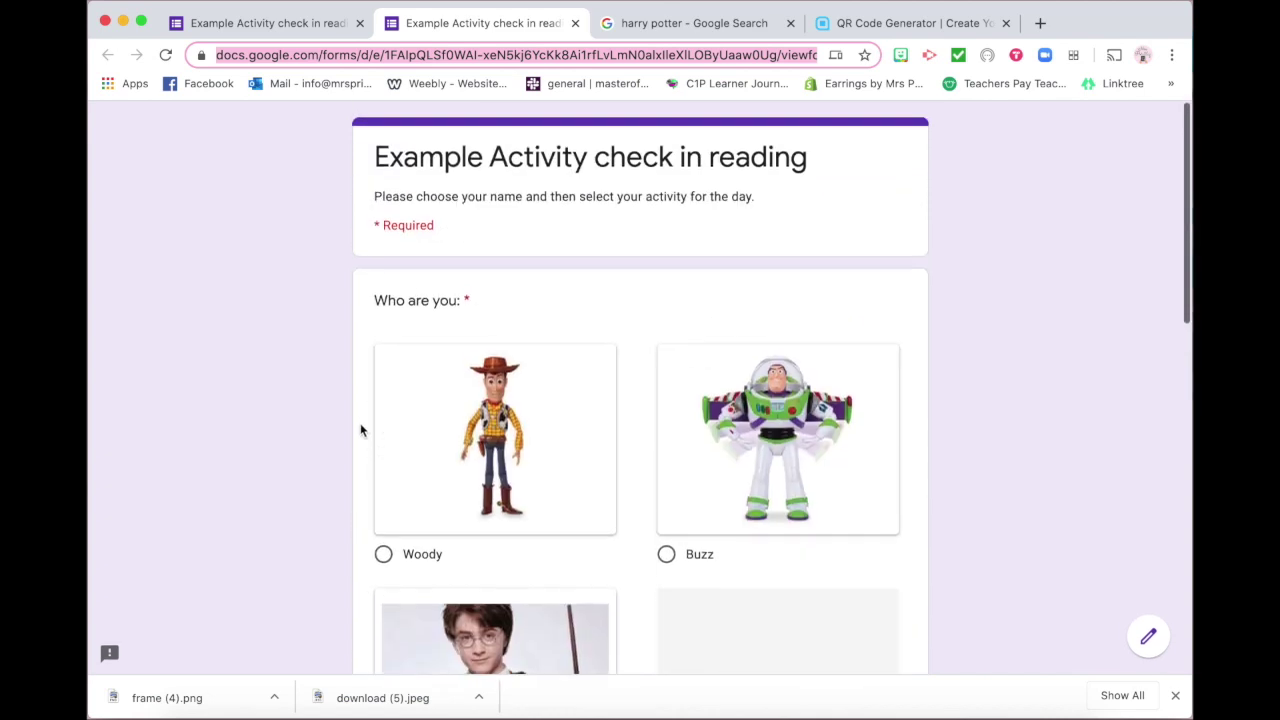